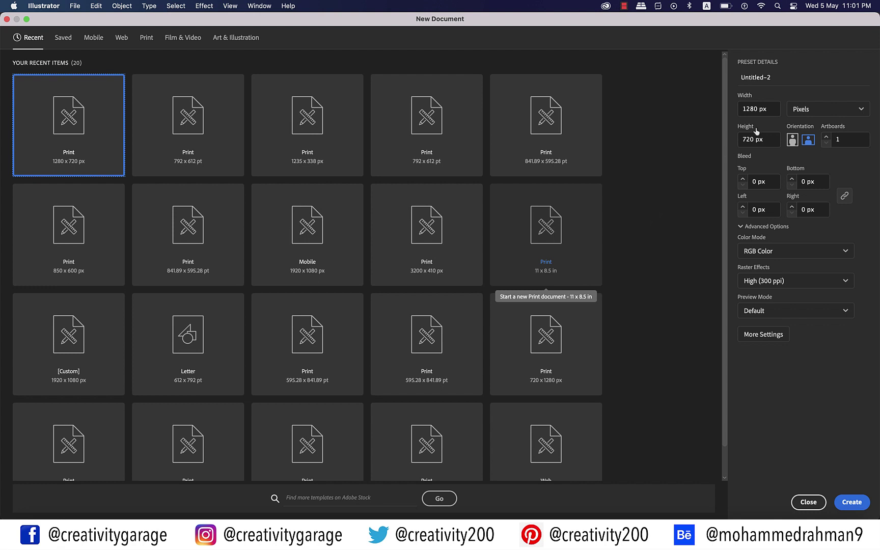
- Create a new document 1280 px wide and 720 px high
click(784, 109)
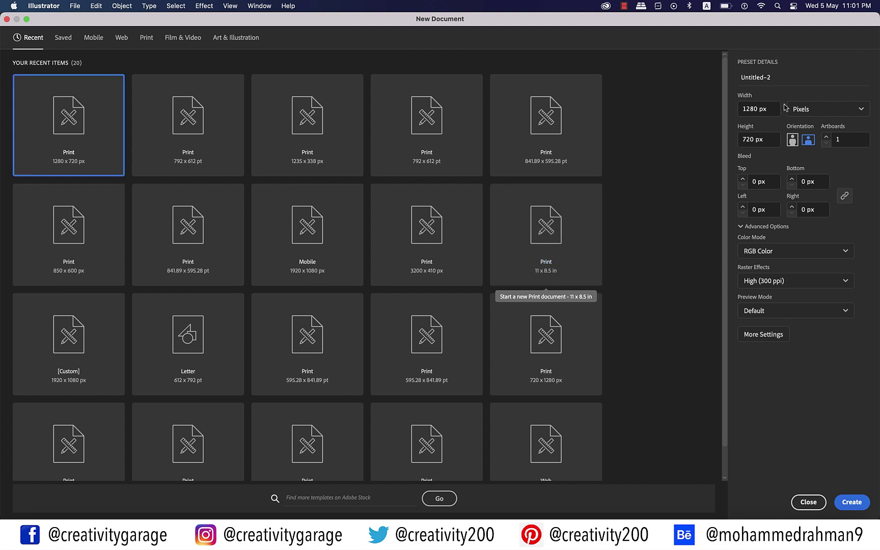
click(771, 141)
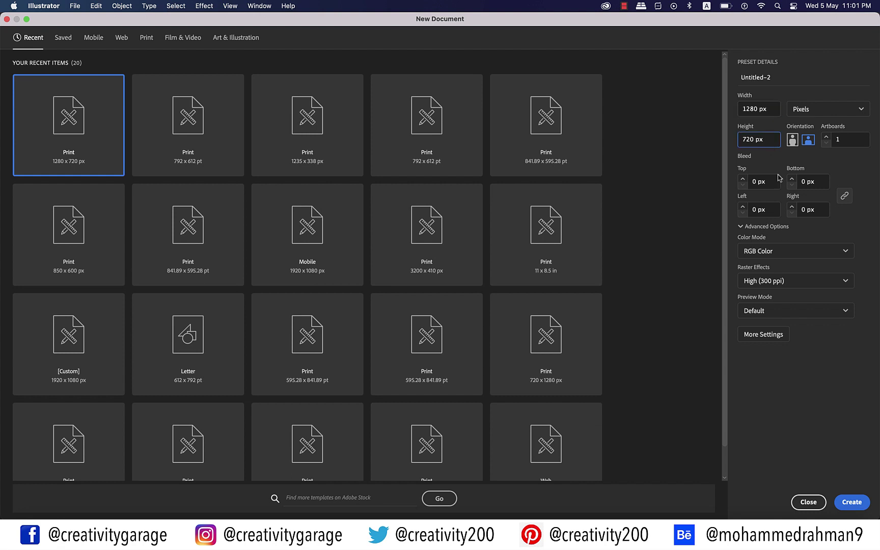
click(852, 503)
- Draw a rectangle covering the whole artboard with black fill and no stroke
mouse_move(577, 345)
mouse_down()
mouse_move(612, 407)
mouse_move(682, 462)
mouse_move(675, 455)
mouse_up()
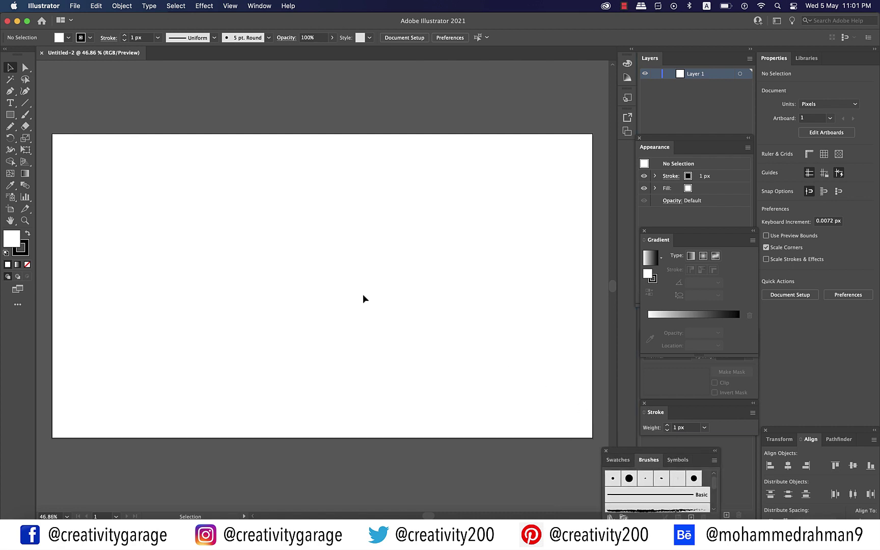
click(9, 116)
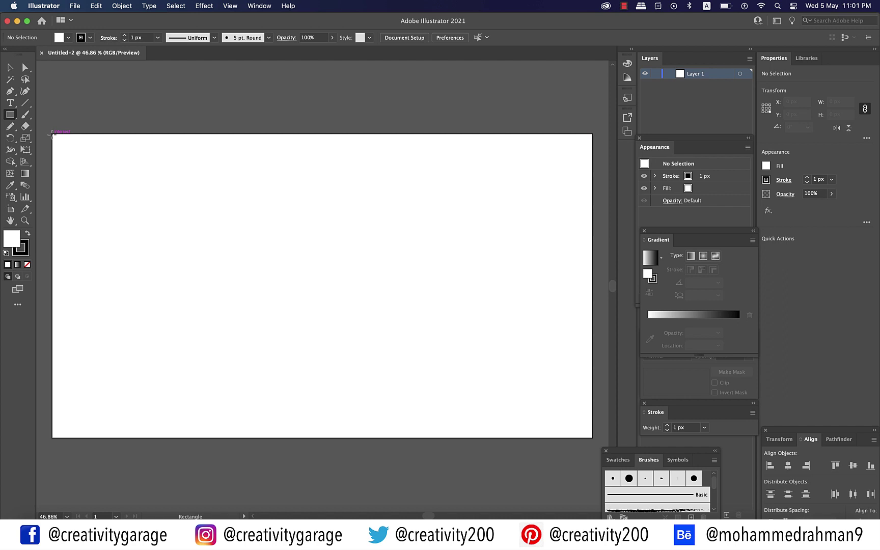
drag(52, 134, 592, 437)
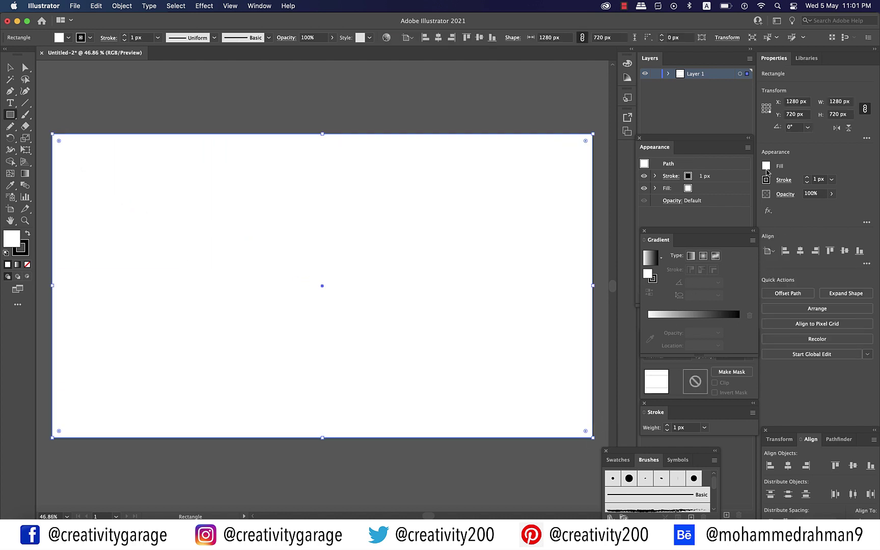
click(767, 166)
click(664, 204)
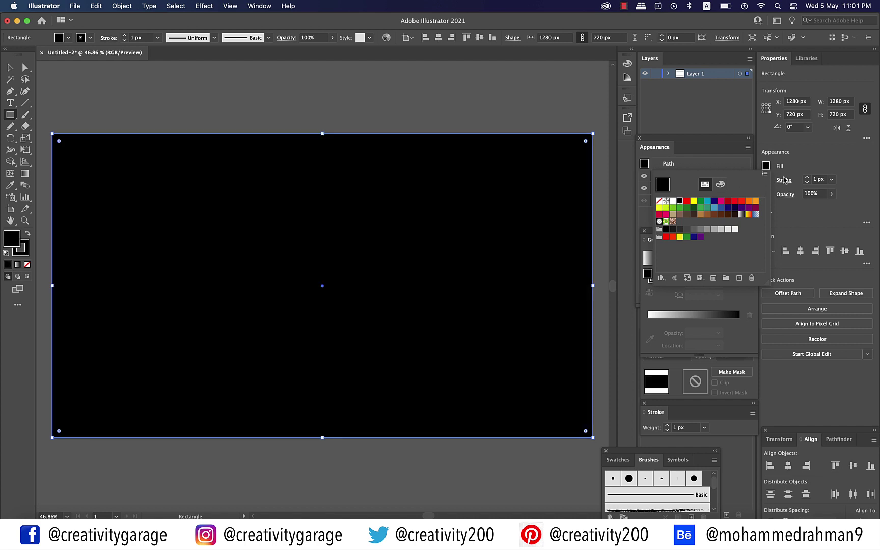
click(768, 182)
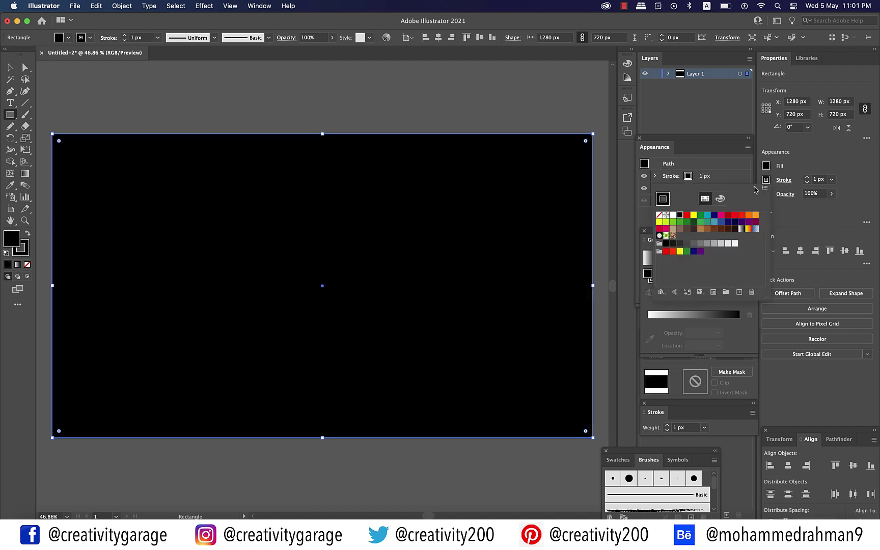
click(659, 214)
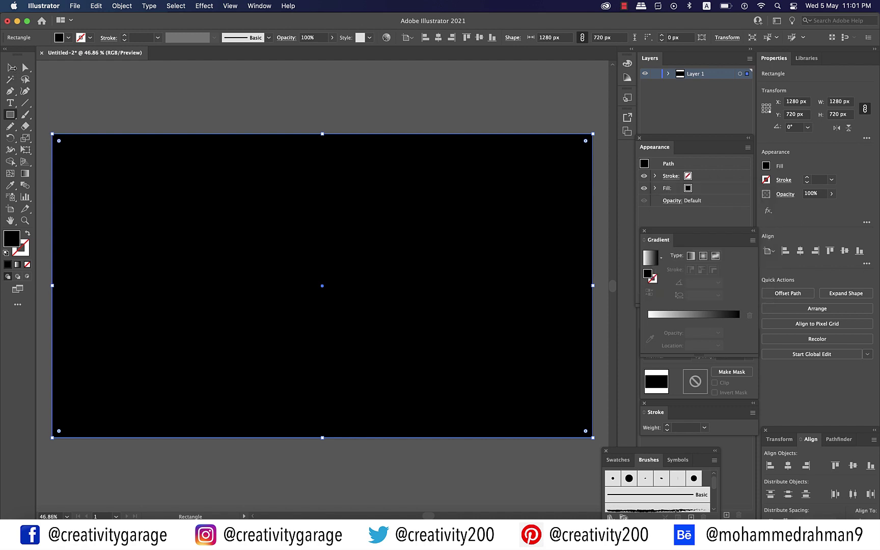
- Lock the background layer and add a new layer above it
click(11, 68)
click(655, 74)
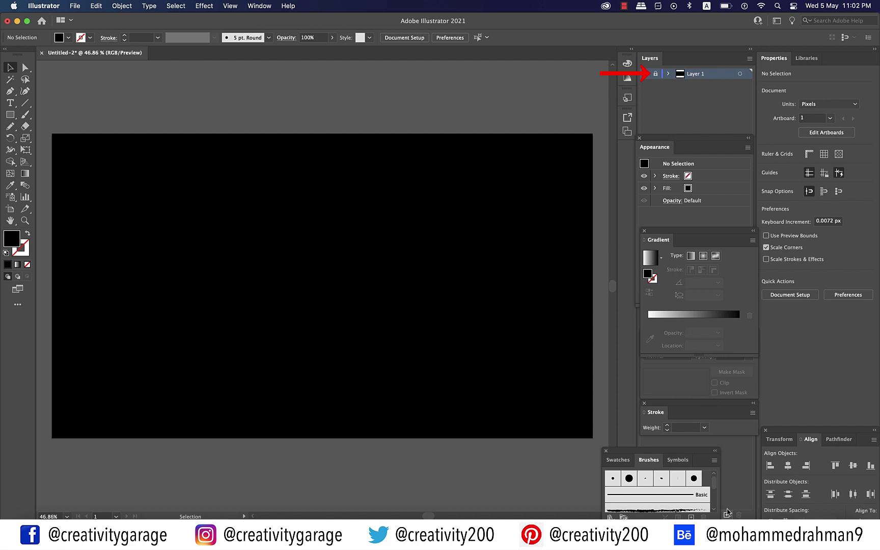
click(728, 515)
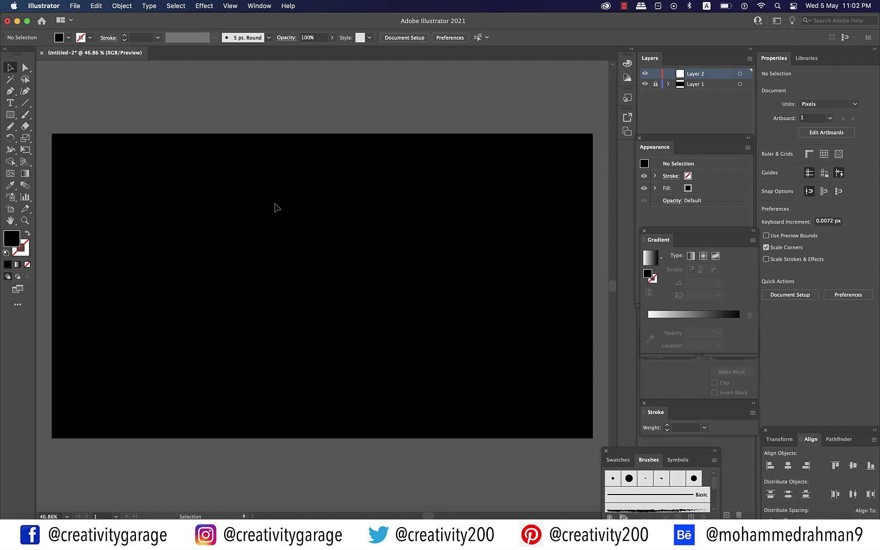
- Set the Pen tool to no fill and a white stroke of about 0.142 px
click(10, 91)
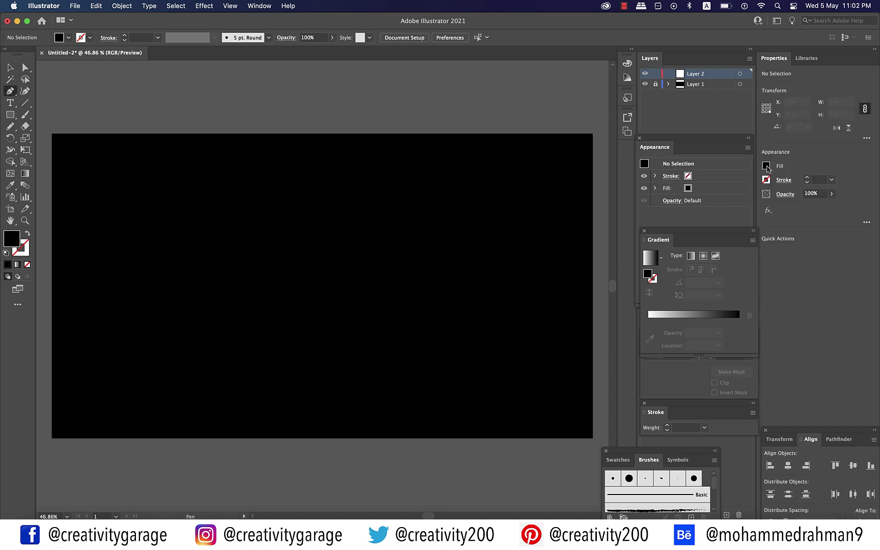
click(767, 167)
click(661, 200)
click(822, 180)
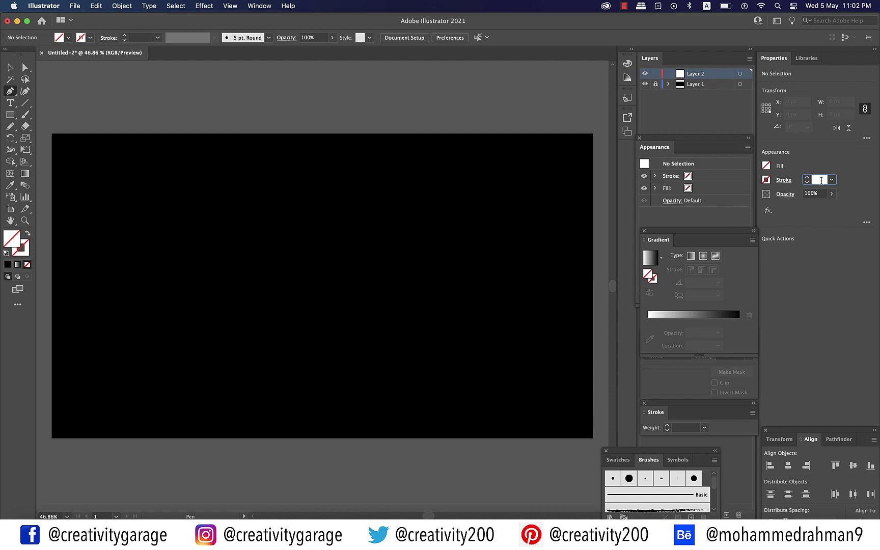
text(5mm)
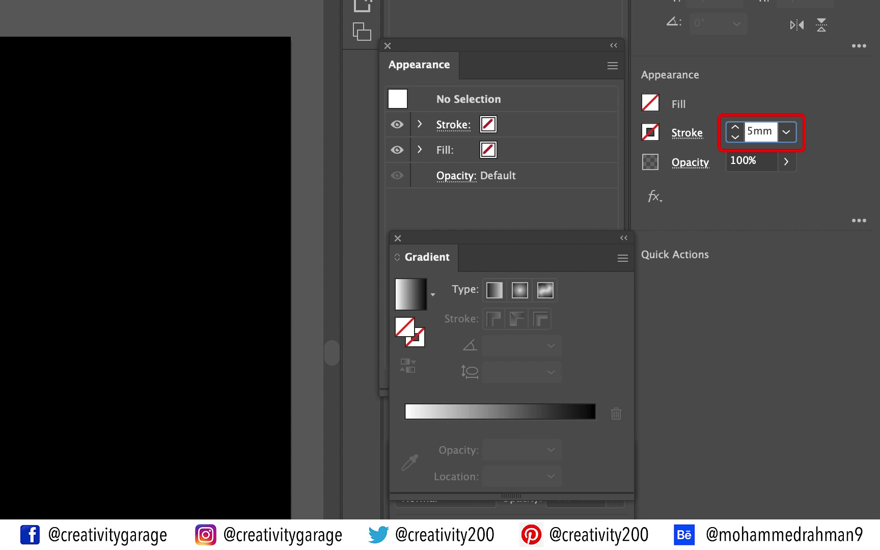
key(Return)
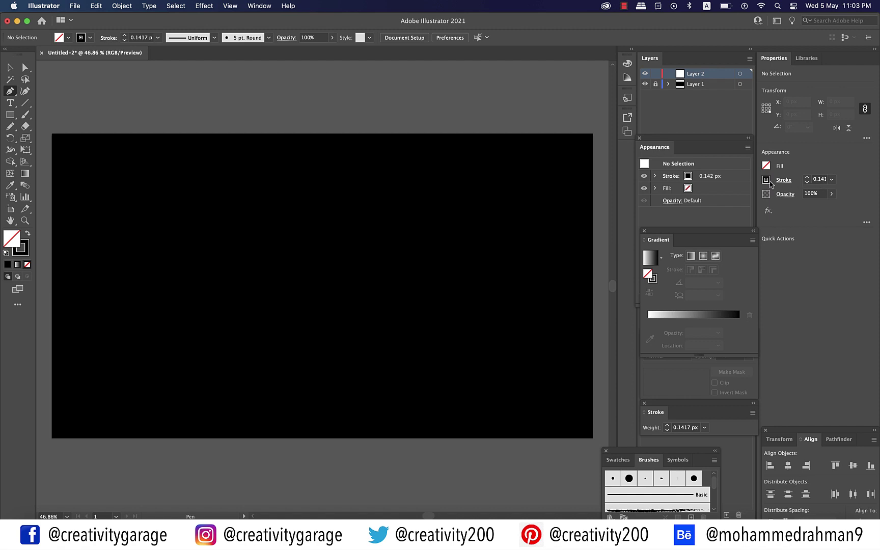
click(767, 181)
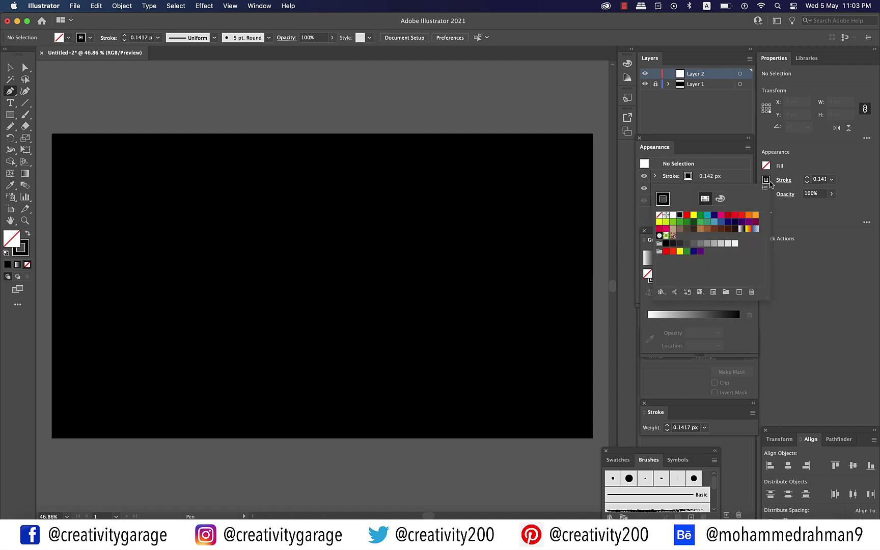
click(673, 215)
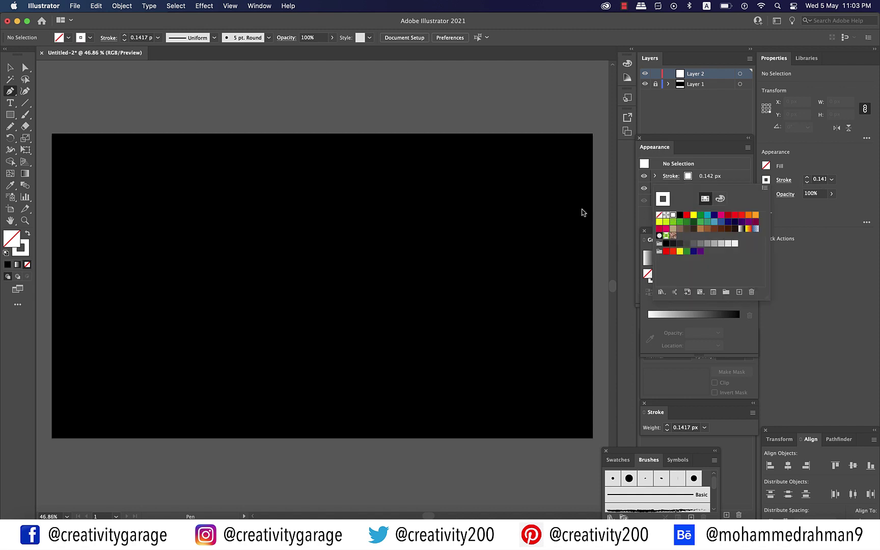
click(165, 181)
- Draw a straight vertical white line on the artboard's left side as an open path
click(158, 168)
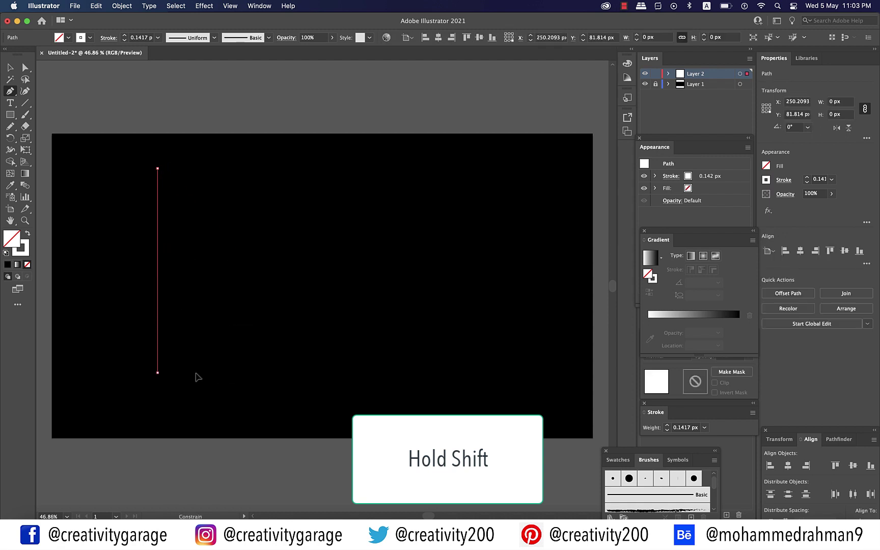
click(196, 373)
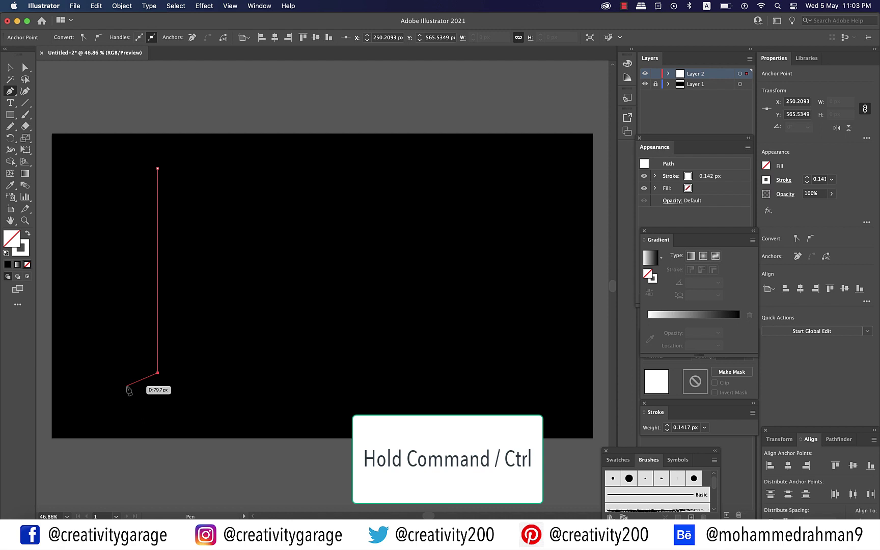
key(super)
super+click(168, 460)
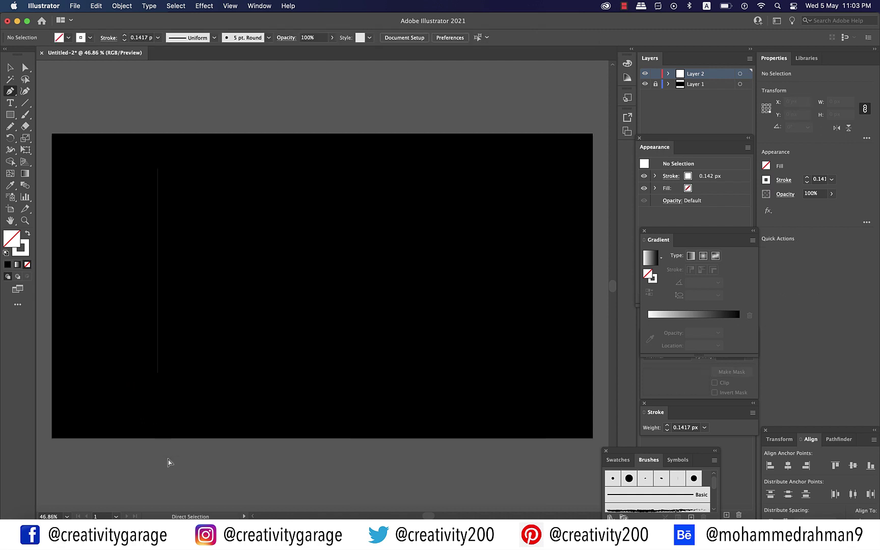
- Select the line and enter a Move of 0.05 mm horizontal, 0 vertical
key(v)
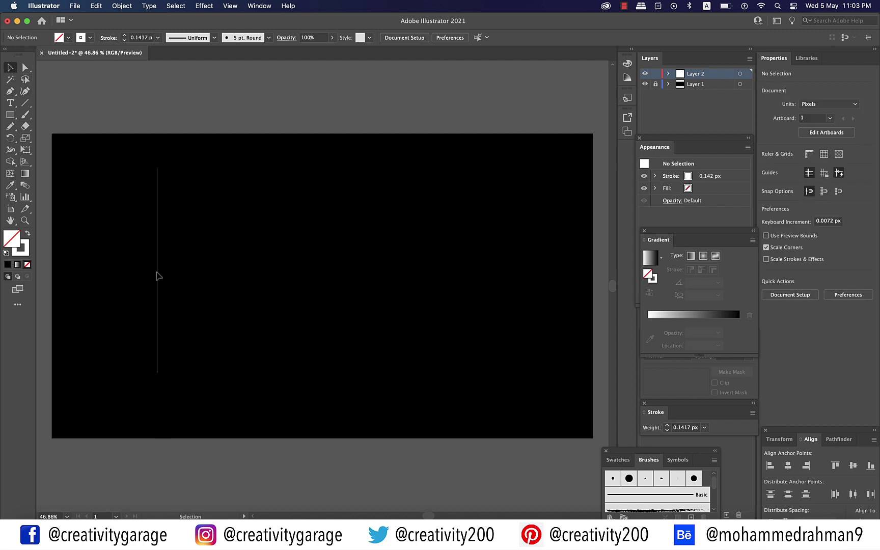
click(157, 275)
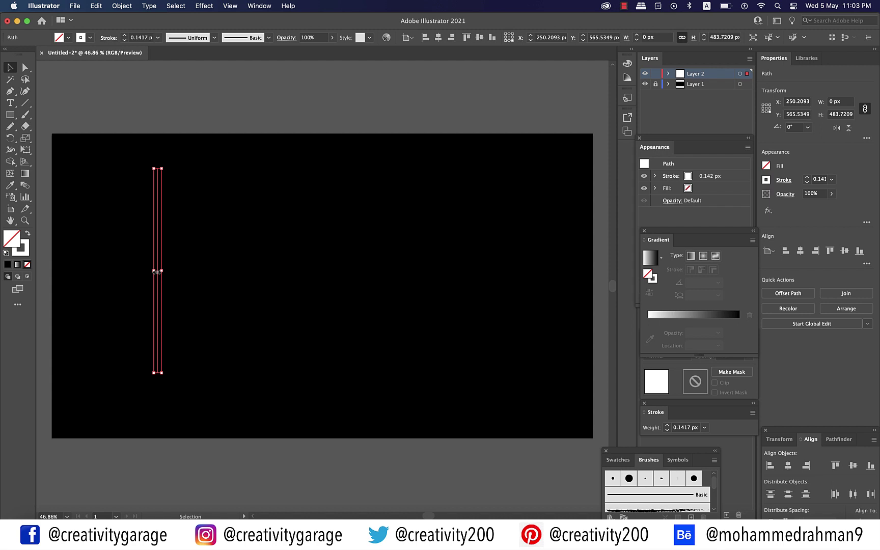
key(v)
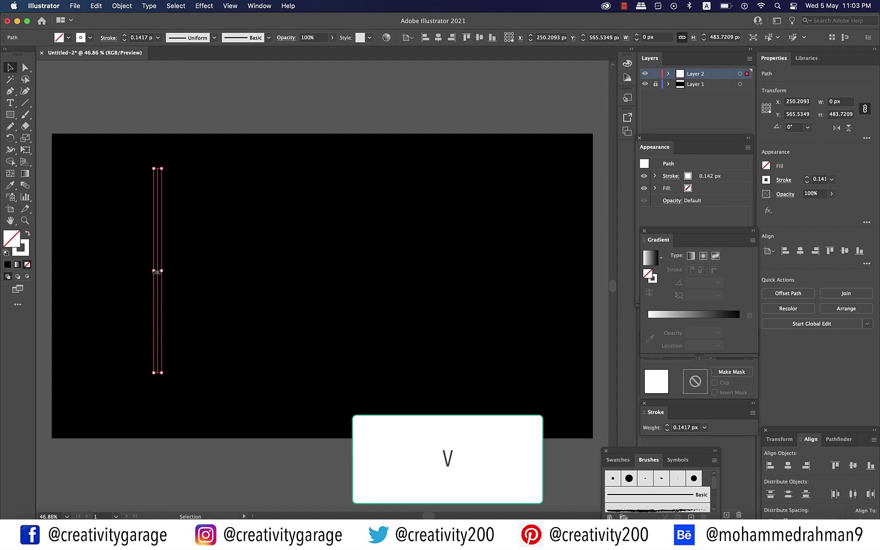
key(Return)
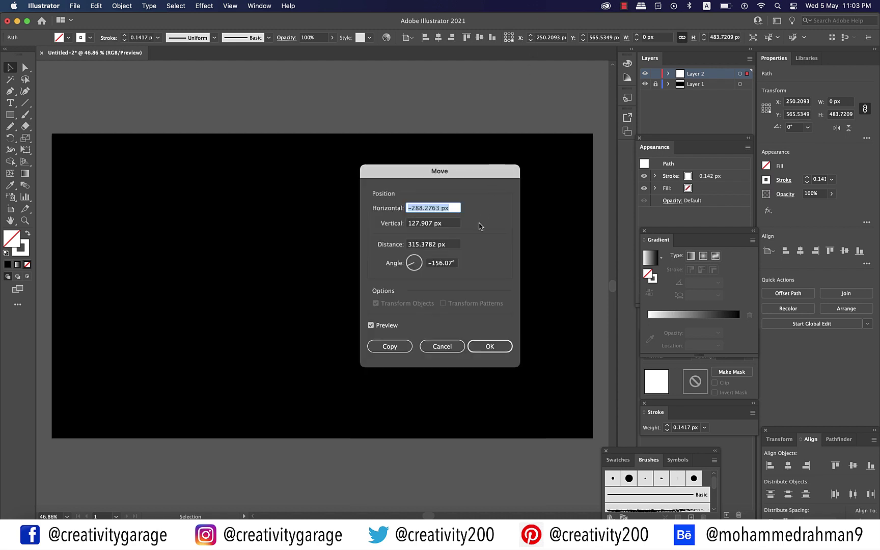
text(0.05mm)
key(Tab)
text(0)
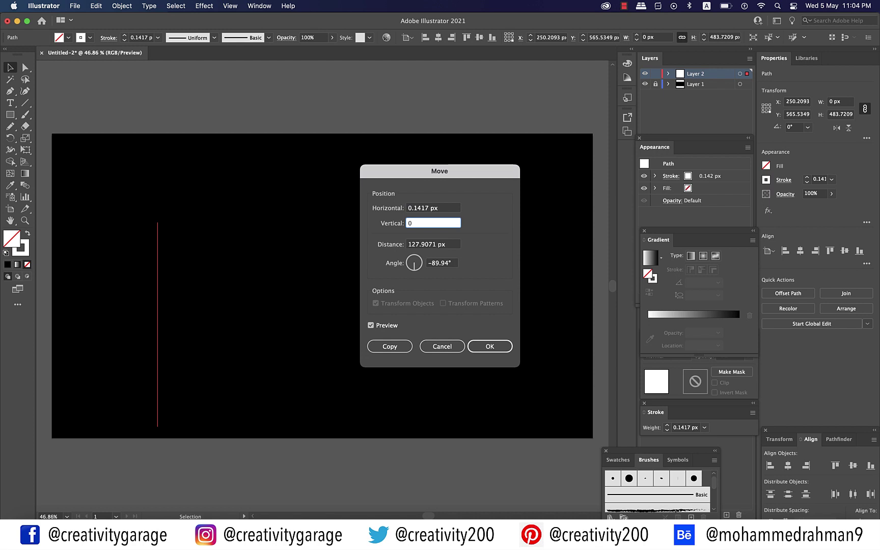
key(Tab)
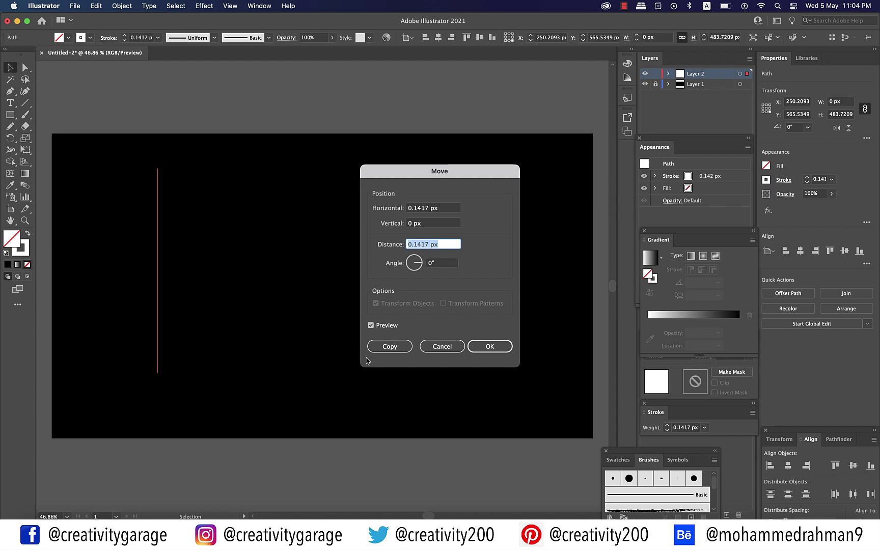
- Repeat Transform Again with Cmd+D until the copies form a dense bar ending at X 295.9784 px
click(393, 349)
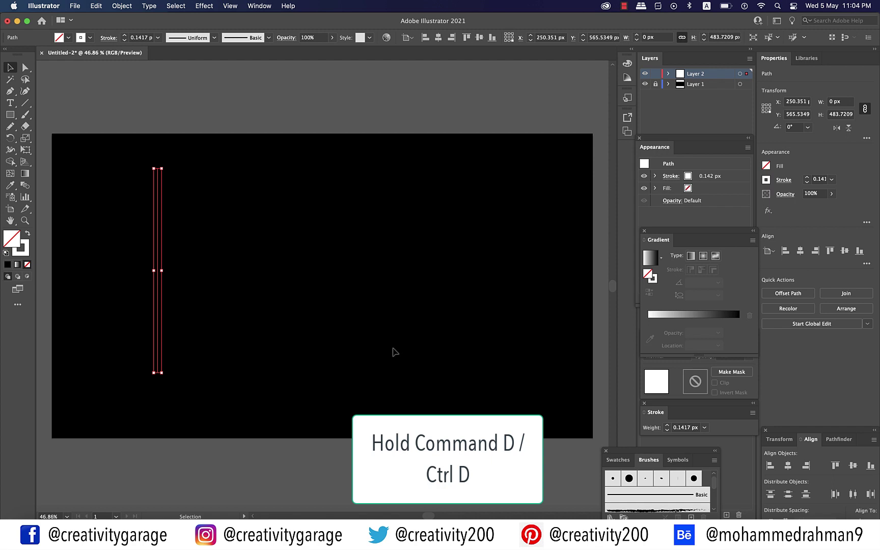
key(super+d)
key(super+d)
key(super+d)
key(super+d)
key(super+d)
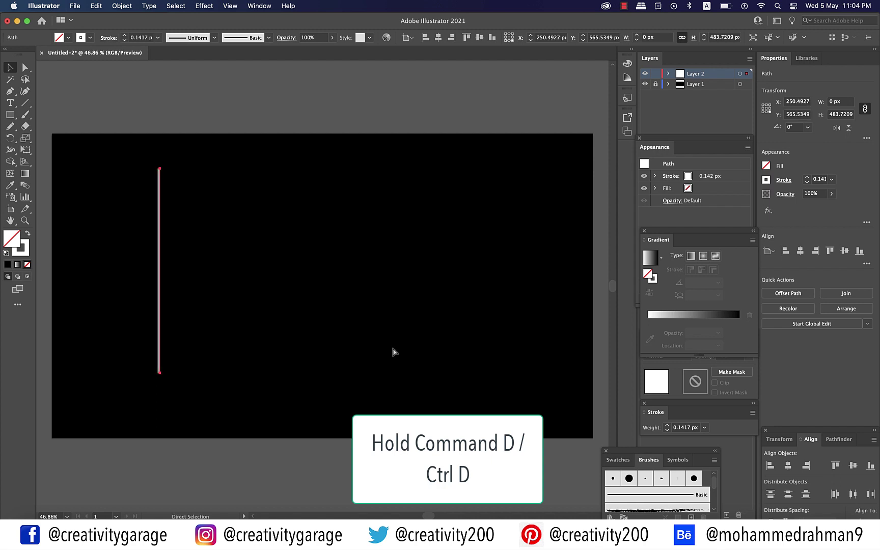
key(super+d)
key(super+d)
key(super+d)
key(super+d)
key(super+d)
key(super+d)
key(super+d)
key(super+d)
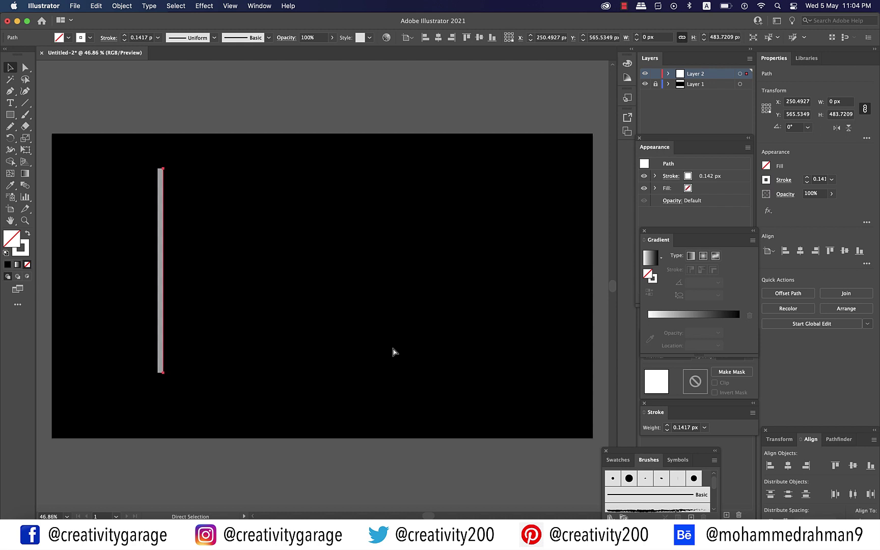
key(super+d)
key(super+d)
key(super+d)
key(super+d)
key(super+d)
key(super+d)
key(super+d)
key(super+d)
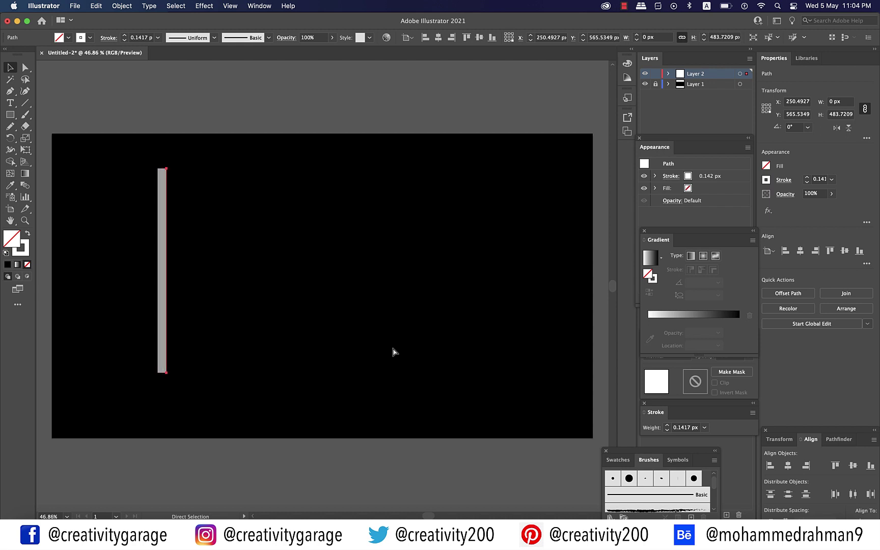
key(super+d)
key(super+d)
key(super+d)
key(super+d)
key(super+d)
key(super+d)
key(super+d)
key(super+d)
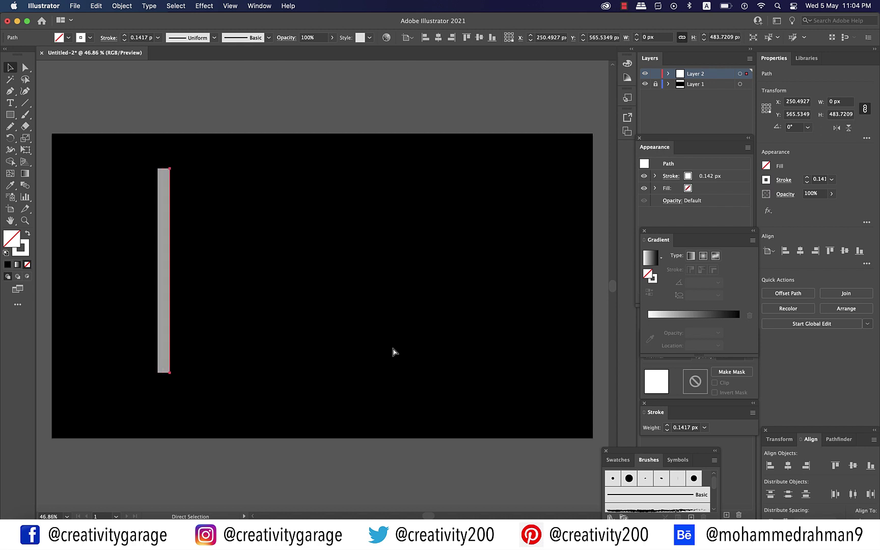
key(super+d)
key(super+d)
key(super+d)
key(super+d)
key(super+d)
key(super+d)
key(super+d)
key(super+d)
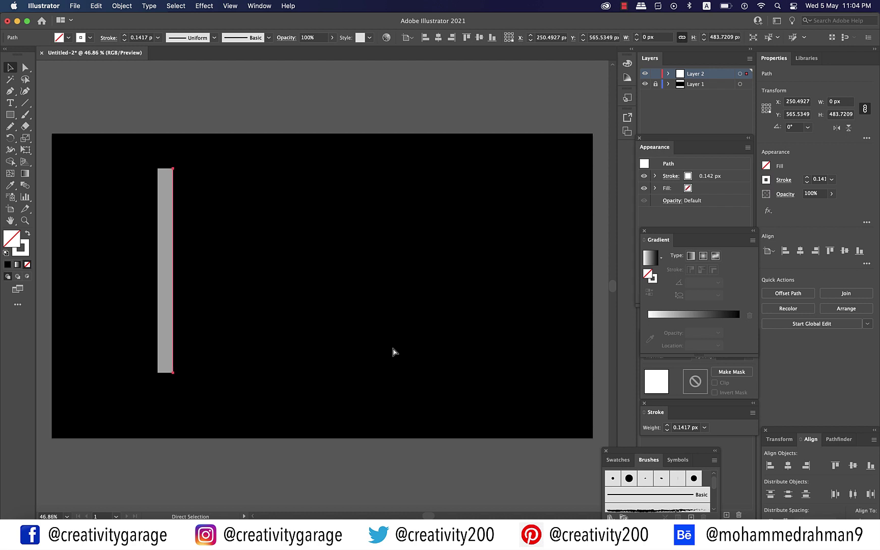
key(super+d)
key(super+d)
key(super+d)
key(super+d)
key(super+d)
key(super+d)
key(super+d)
key(super+d)
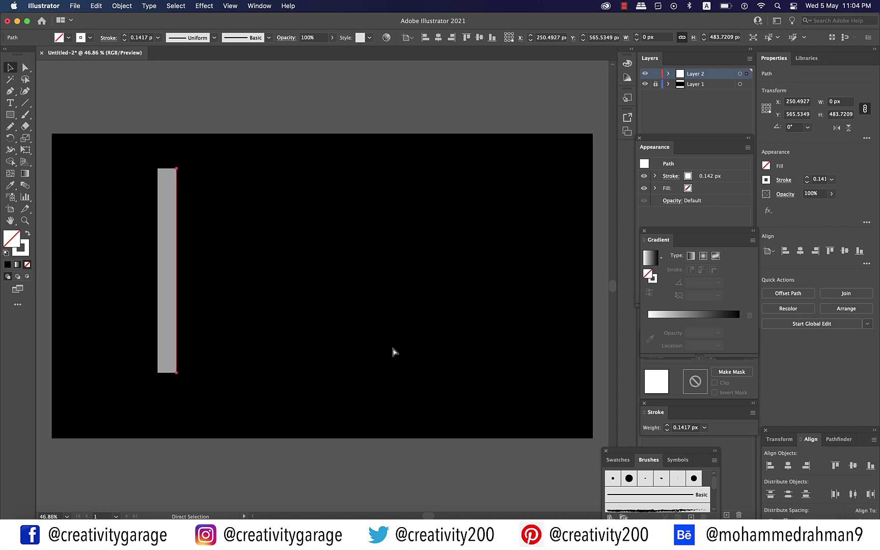
key(super+d)
key(super+d)
key(super+d)
key(super+d)
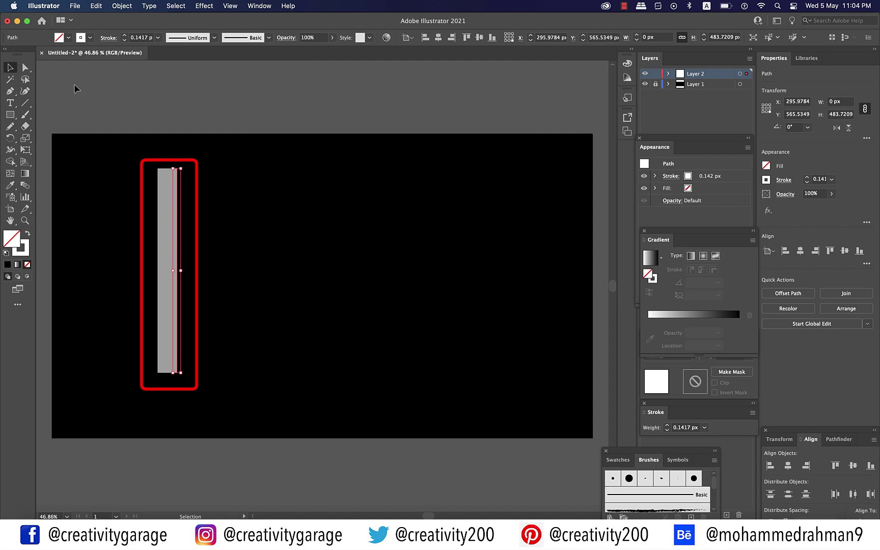
- Select all the lines, set Screen blending at 8% opacity, and group them
key(super+a)
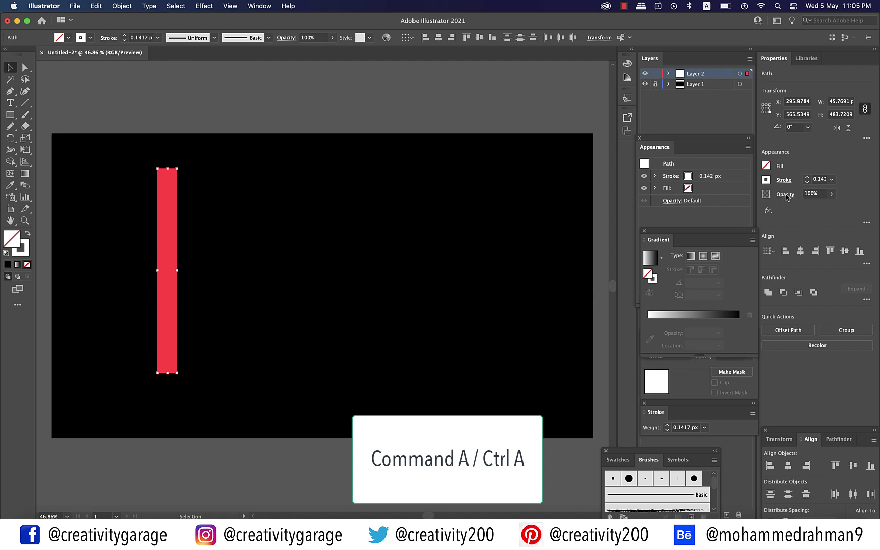
click(785, 194)
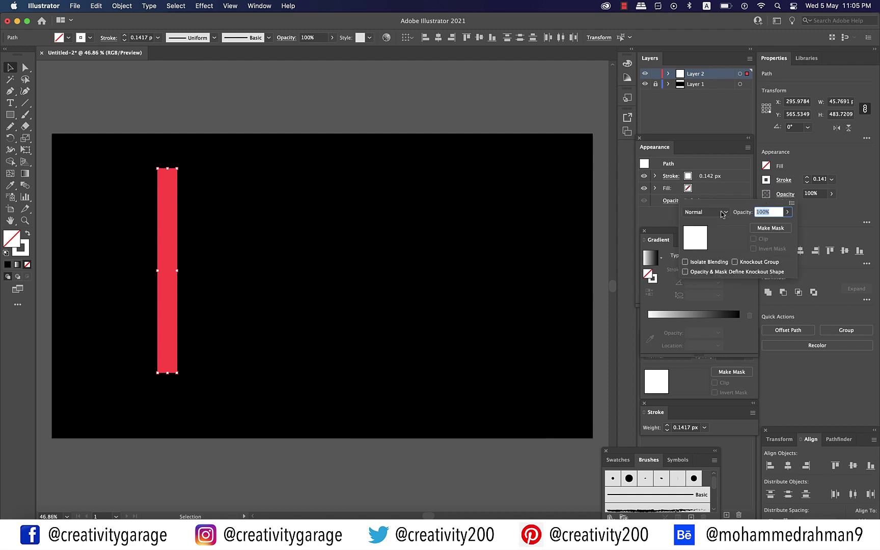
click(716, 216)
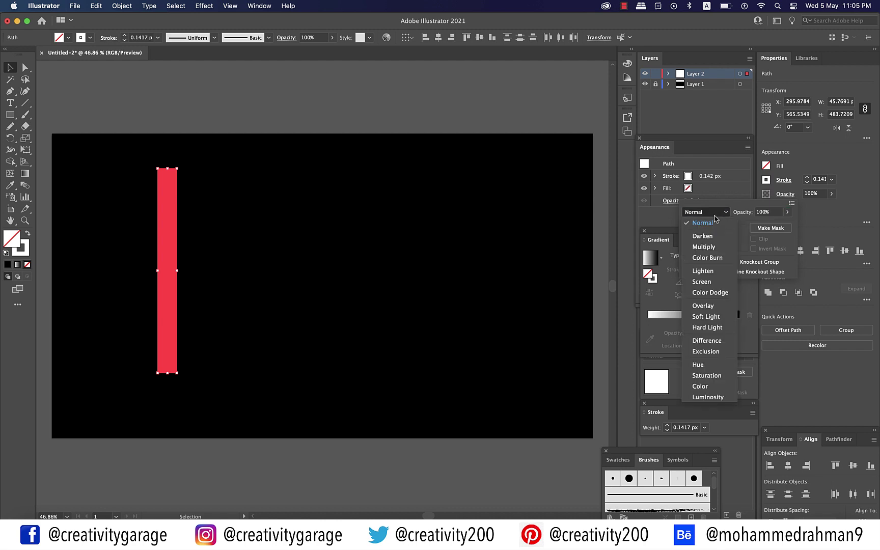
click(706, 283)
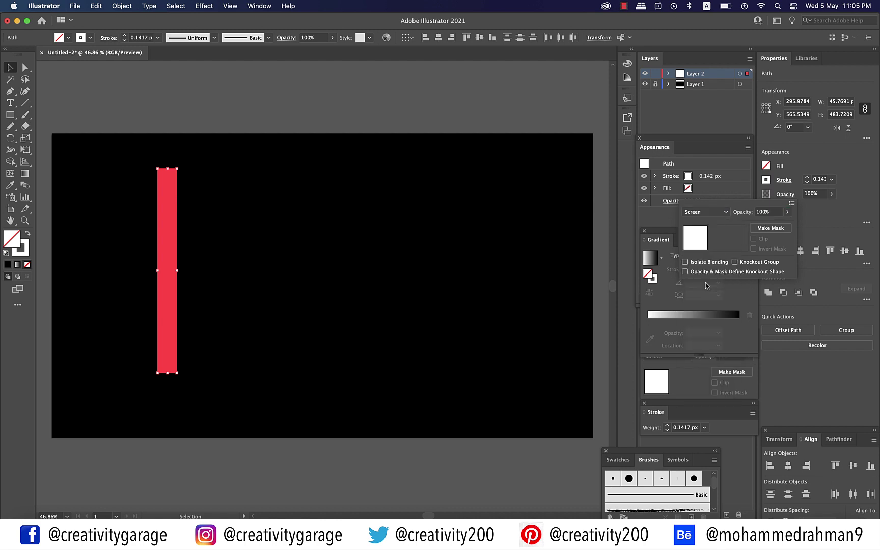
drag(772, 214, 752, 215)
text(8)
key(Return)
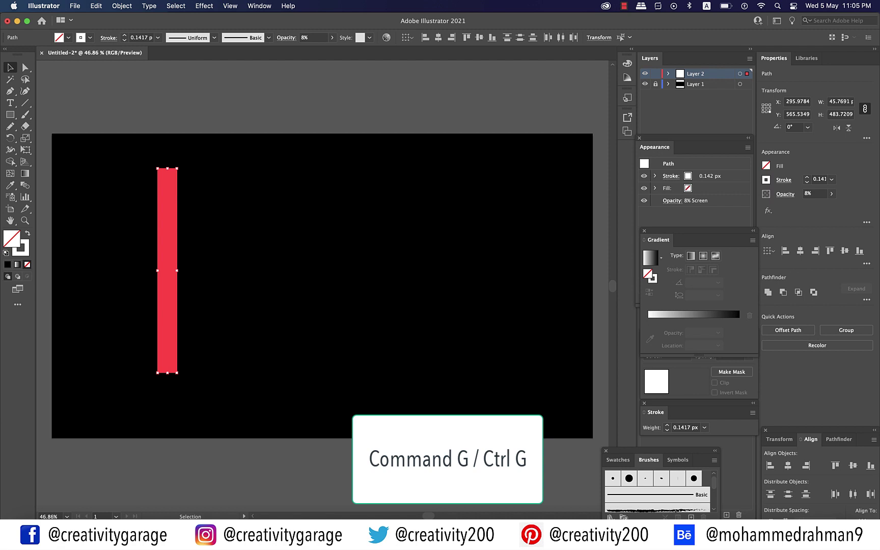
key(super+g)
- Deselect, then set the Pen tool to white fill and no stroke
click(365, 269)
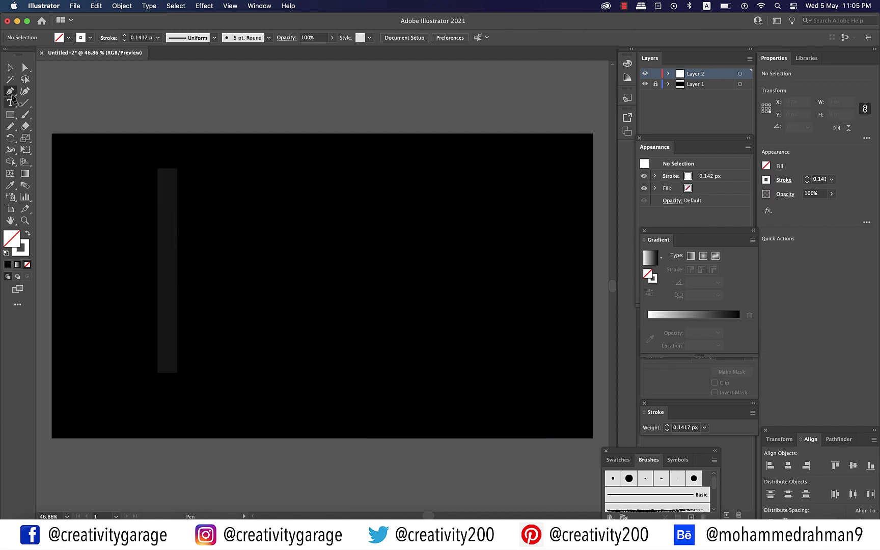
click(11, 92)
click(766, 166)
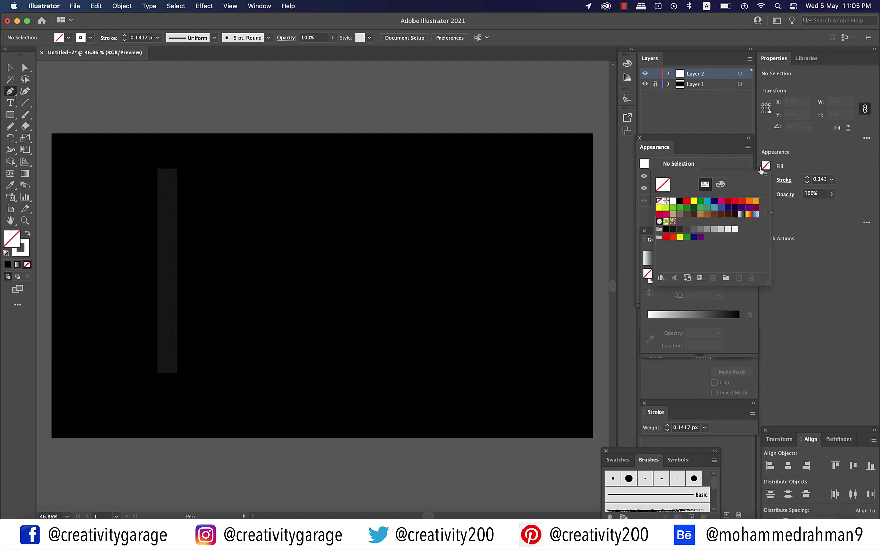
click(674, 203)
key(Escape)
click(767, 179)
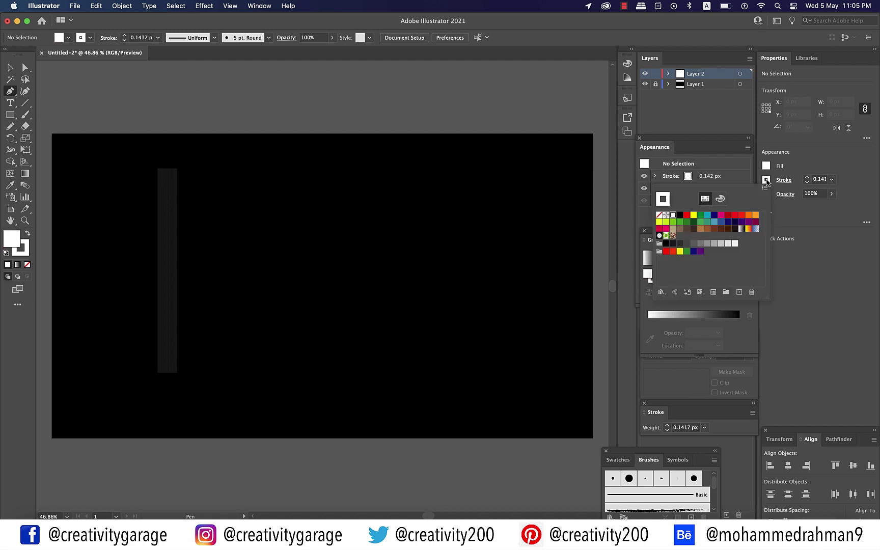
click(659, 203)
key(Escape)
- Draw a closed wavy vertical shape beside the faint bar
click(201, 193)
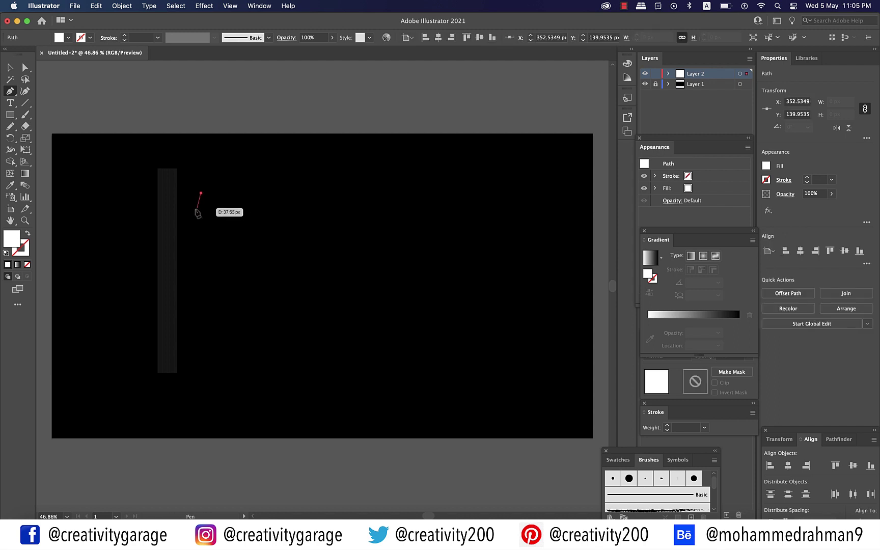
click(196, 209)
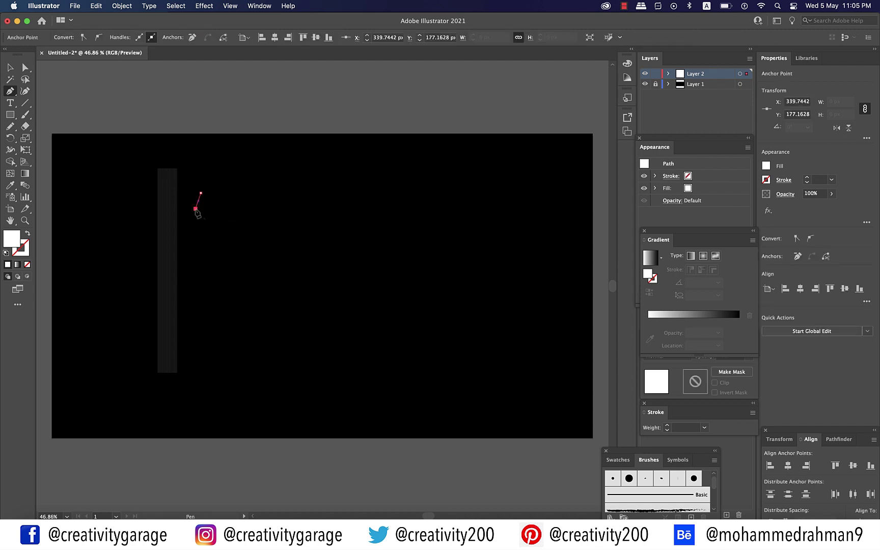
super+click(199, 208)
drag(198, 185, 215, 297)
drag(210, 267, 208, 181)
key(v)
key(super+shift+a)
key(super+equal)
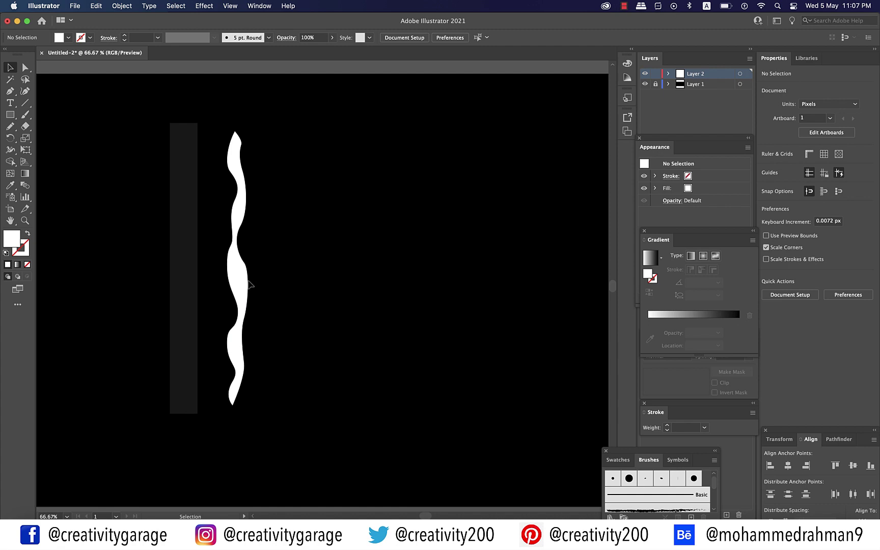
- Bring the white wavy shape to the front, then add the line bar to the selection
click(244, 285)
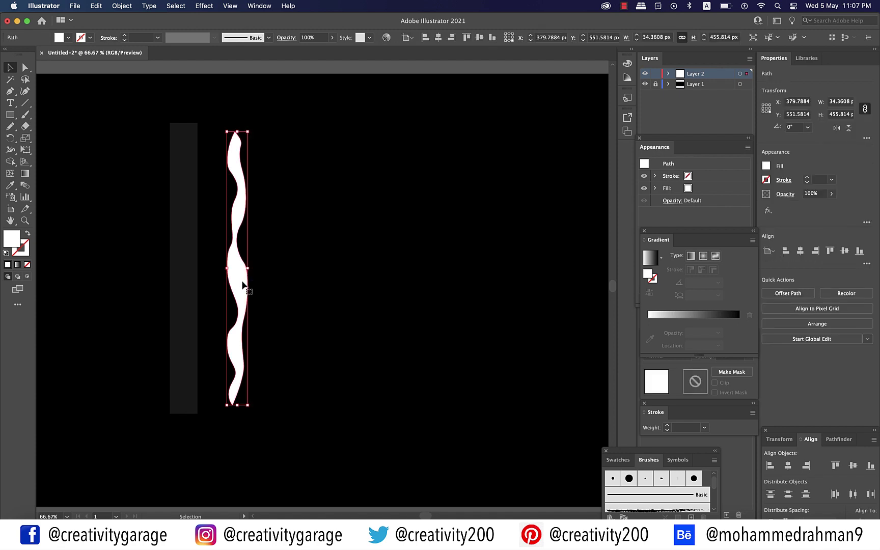
click(122, 6)
mouse_move(125, 31)
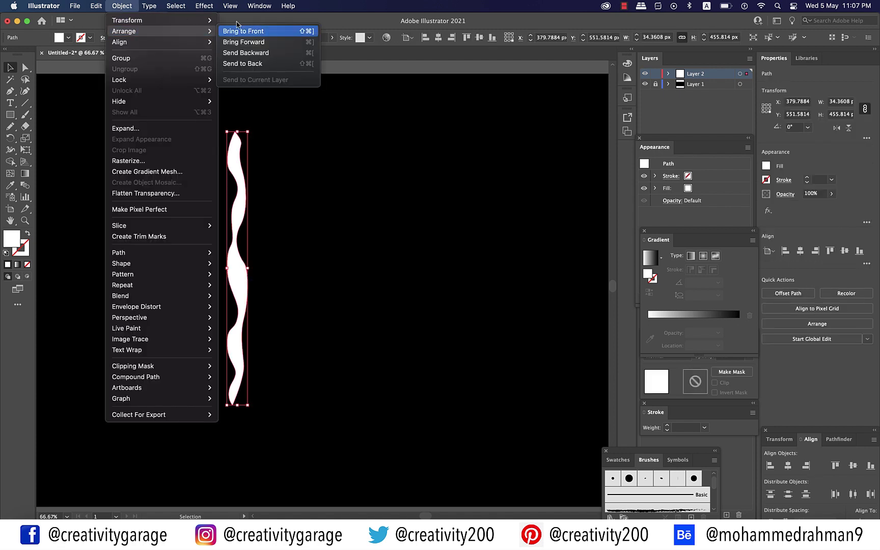
click(308, 33)
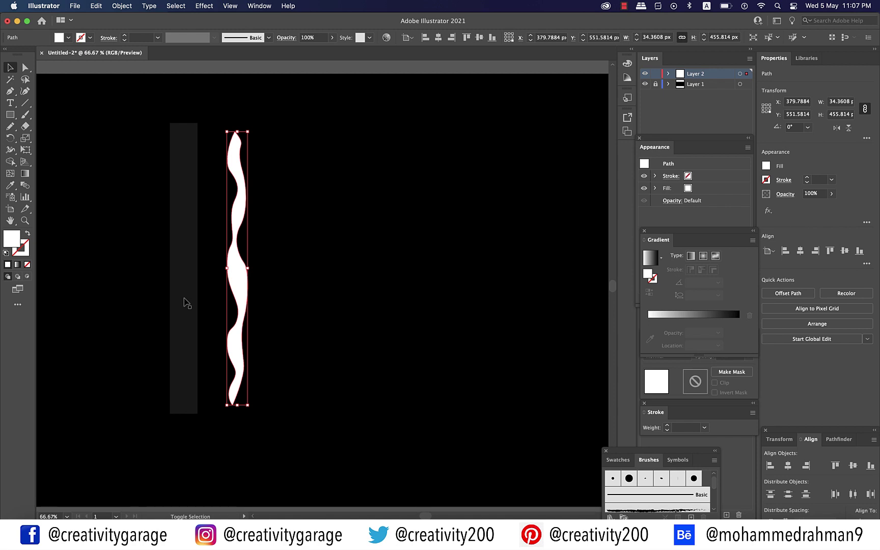
shift+click(182, 299)
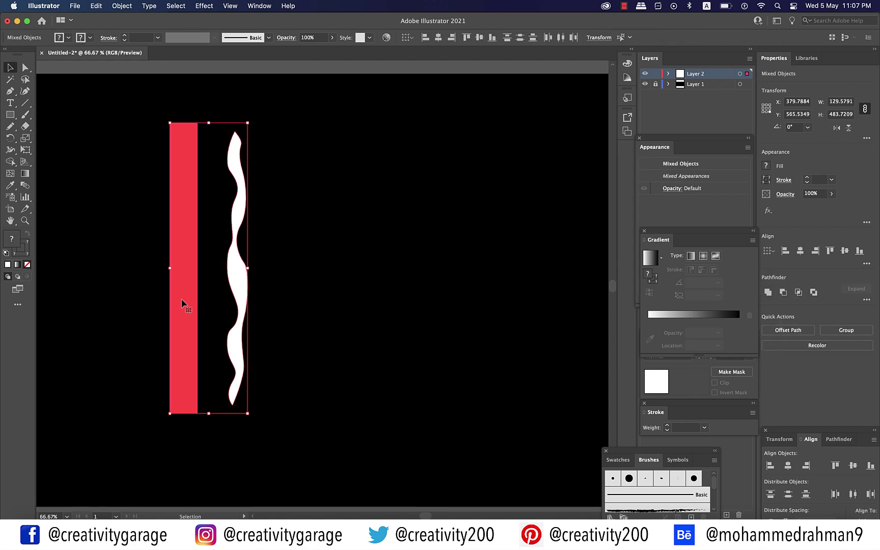
- Apply Envelope Distort > Make with Top Object to bend the bar into the wavy shape
click(122, 5)
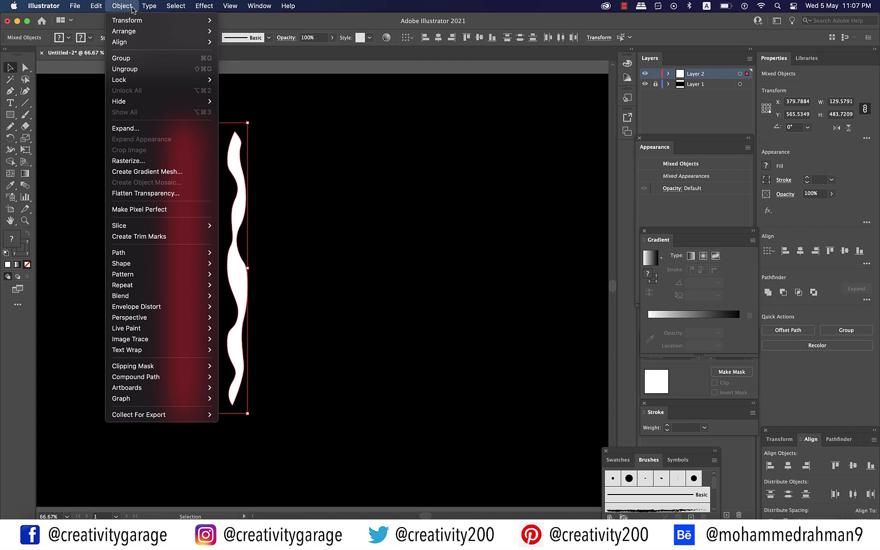
mouse_move(181, 309)
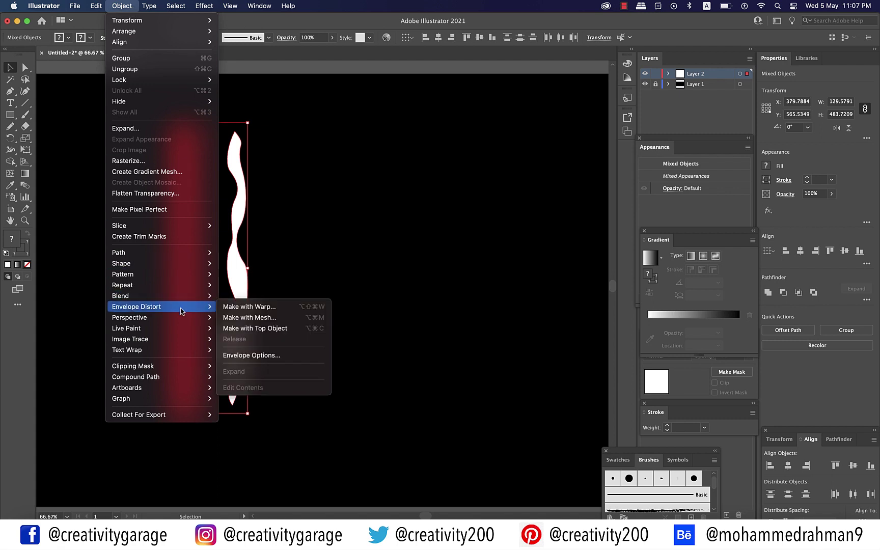
click(256, 331)
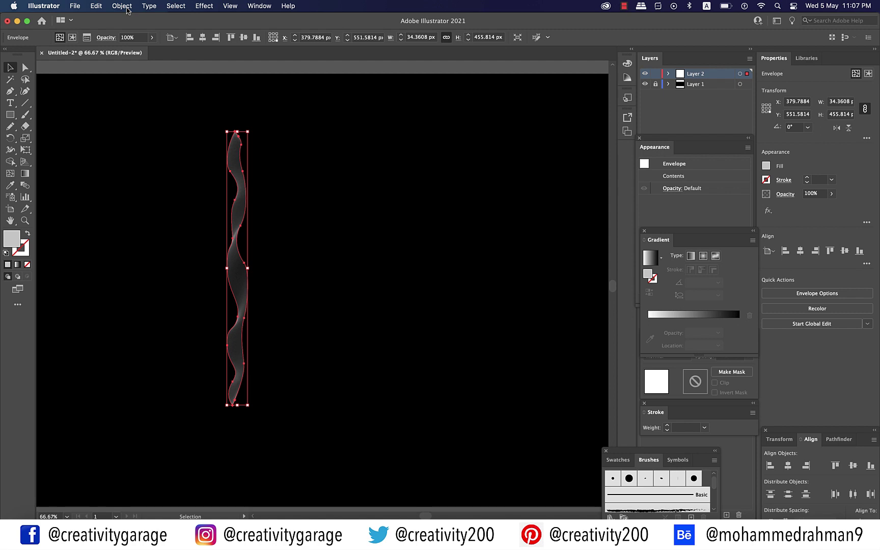
- Set the envelope options to Fidelity 100 with clipping-mask shape preservation
click(122, 6)
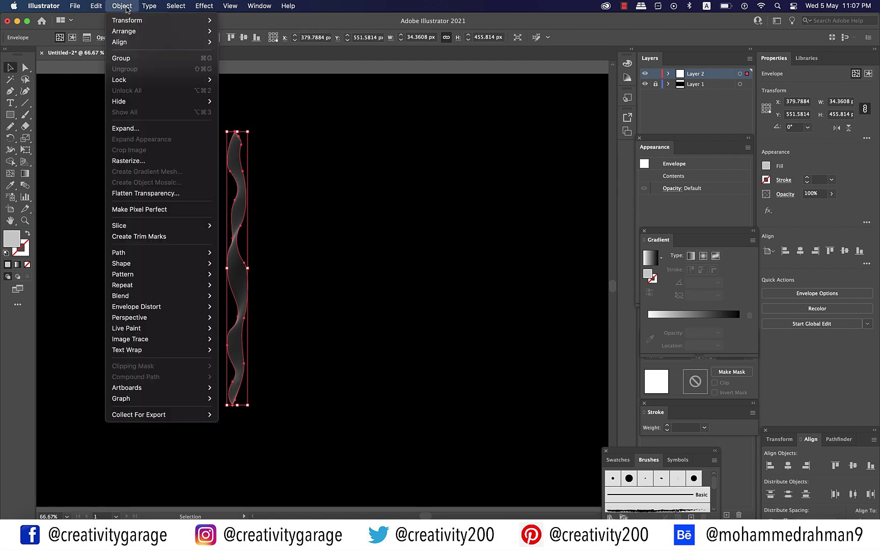
mouse_move(153, 306)
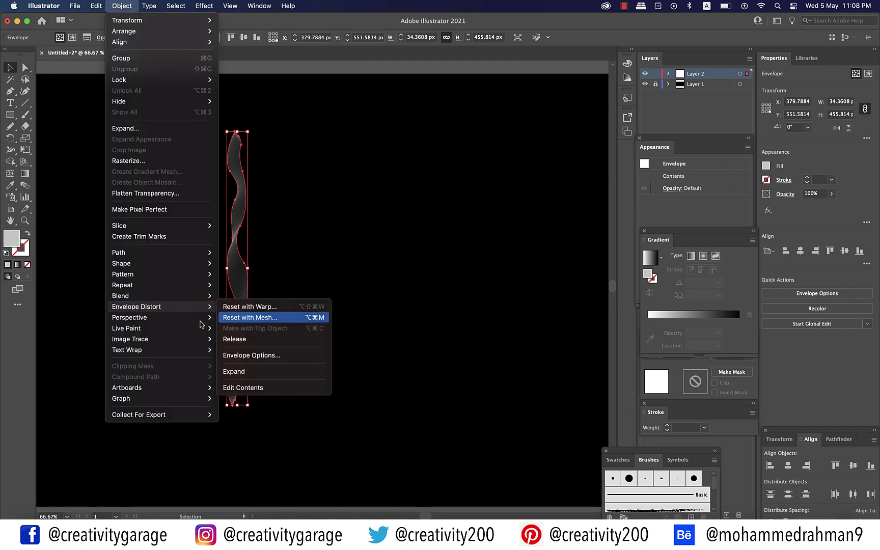
click(268, 358)
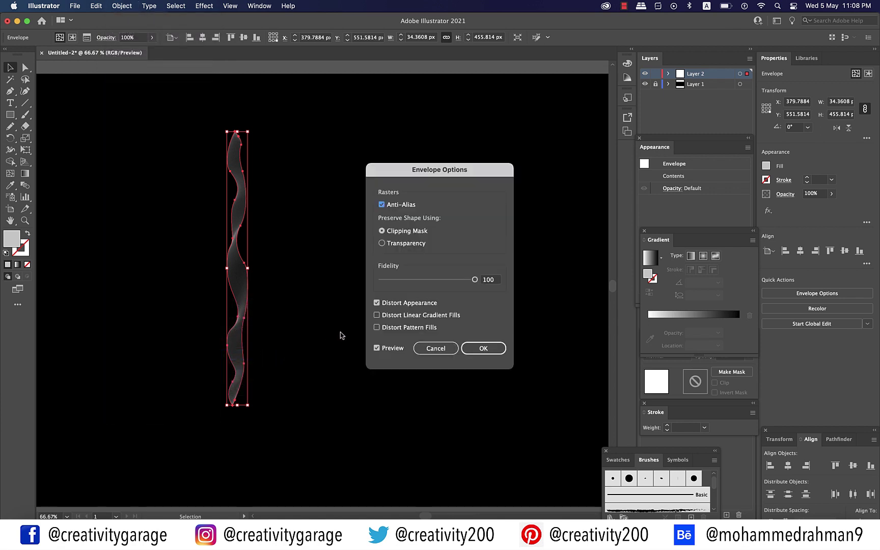
click(494, 283)
click(483, 352)
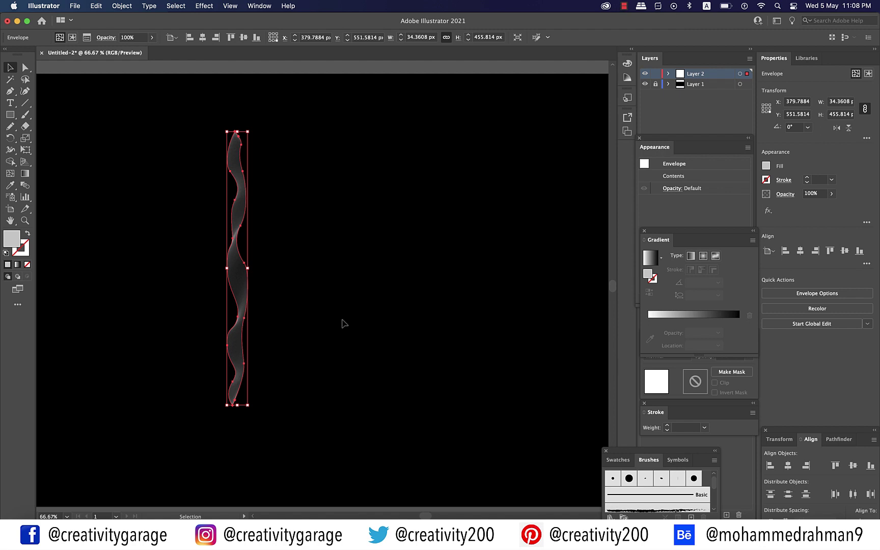
- Show and float the Brushes panel, then drop the wavy smoke strip into it
click(259, 6)
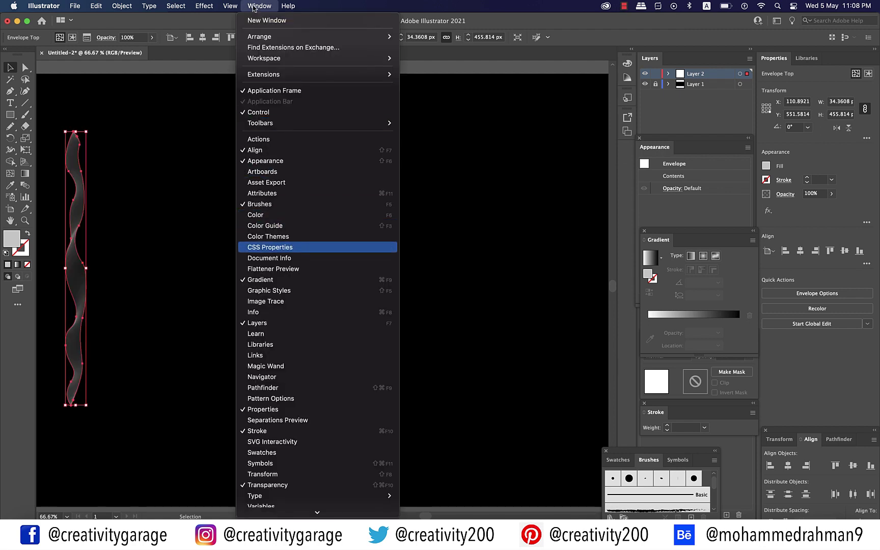
key(Up)
key(Up)
key(Up)
key(Up)
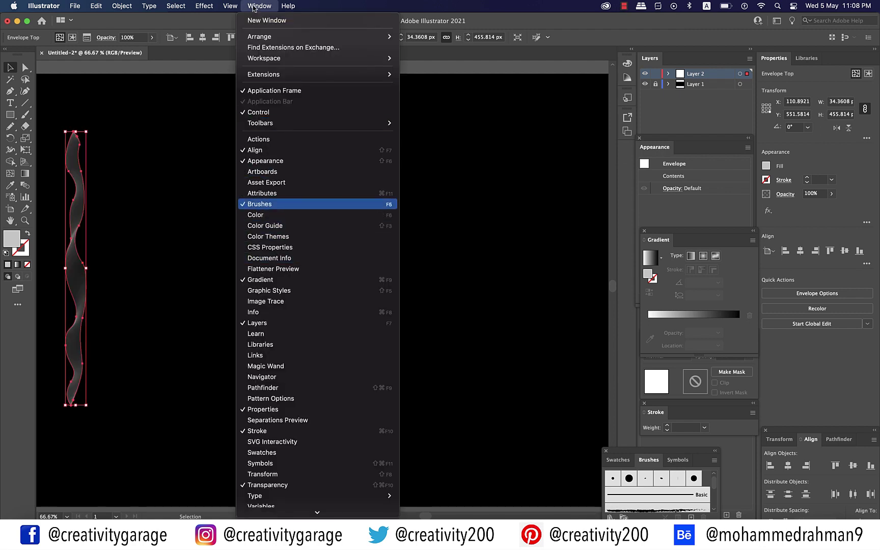
key(F5)
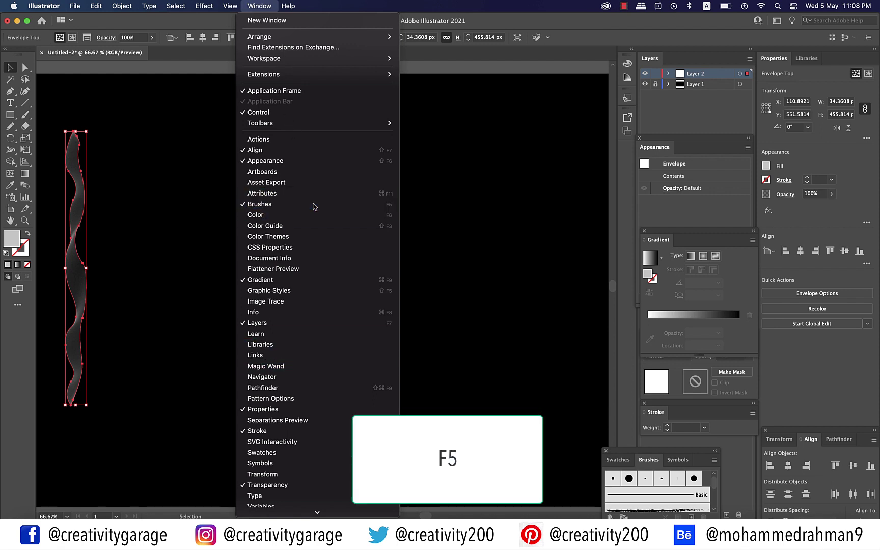
click(683, 439)
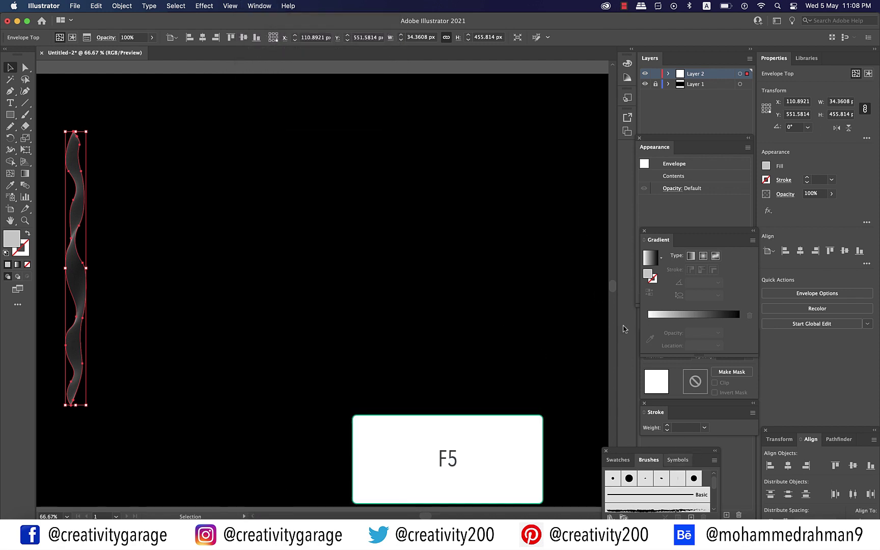
mouse_move(677, 454)
mouse_down()
mouse_move(558, 265)
mouse_move(563, 137)
mouse_up()
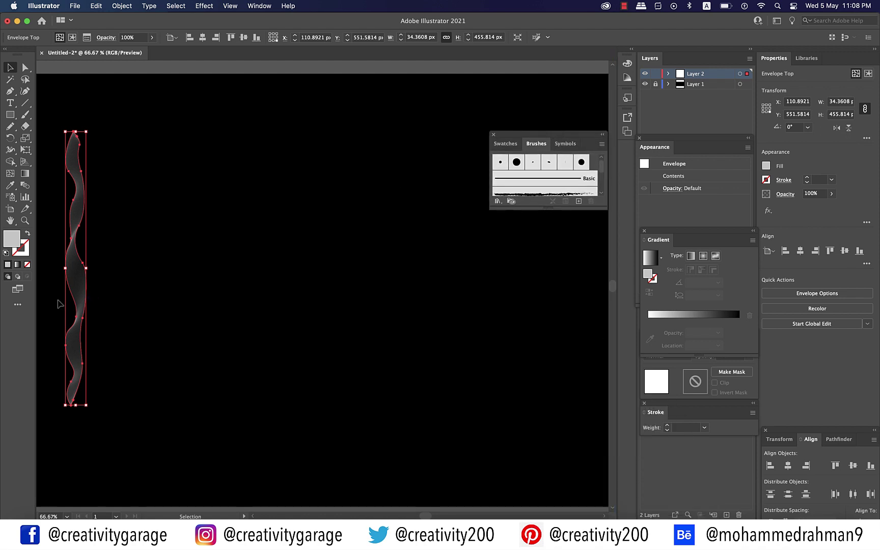
mouse_move(79, 292)
mouse_down()
mouse_move(343, 267)
mouse_move(589, 162)
mouse_move(564, 181)
mouse_up()
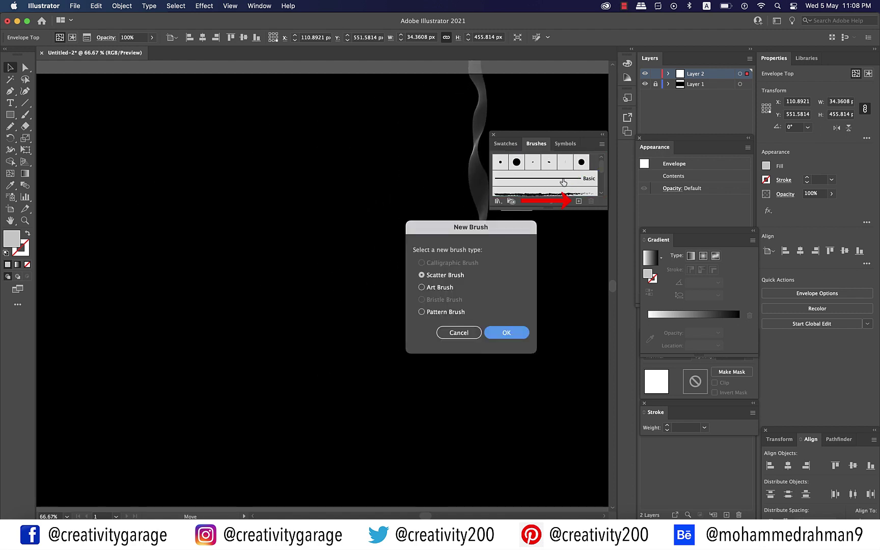
- Make an Art Brush named 'smoky' running bottom to top, colorized with Tints and Shades
click(422, 288)
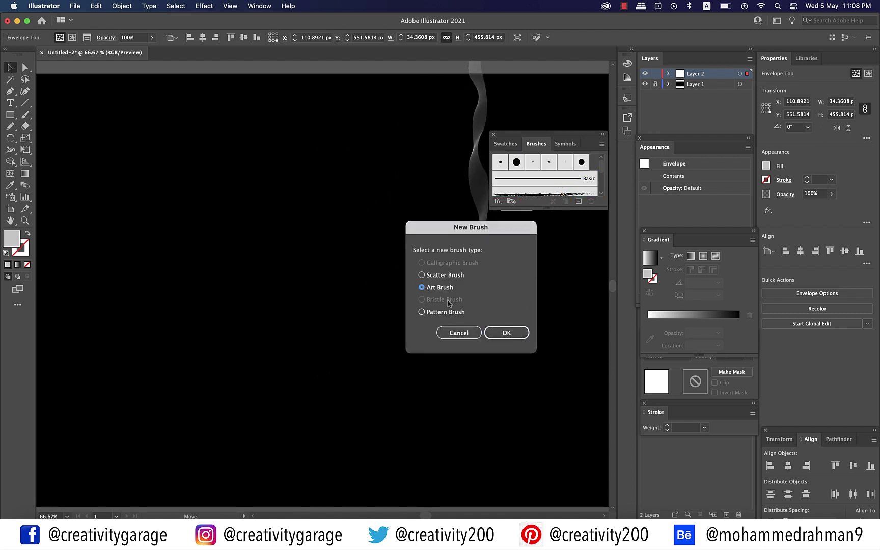
click(518, 334)
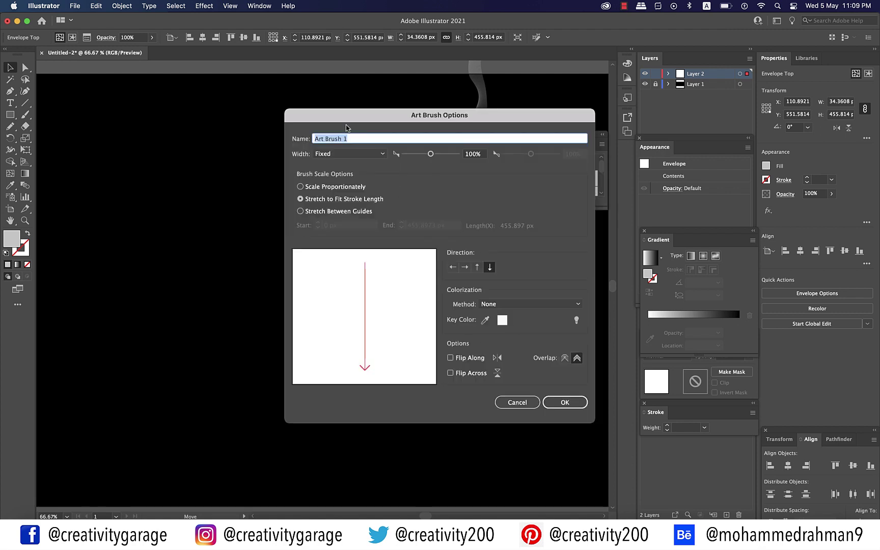
text(smoky)
click(477, 267)
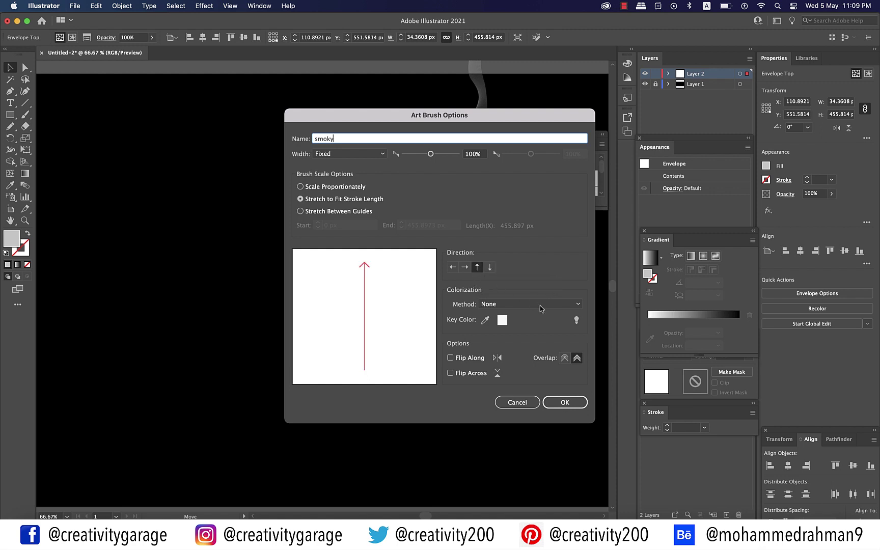
click(540, 305)
click(530, 338)
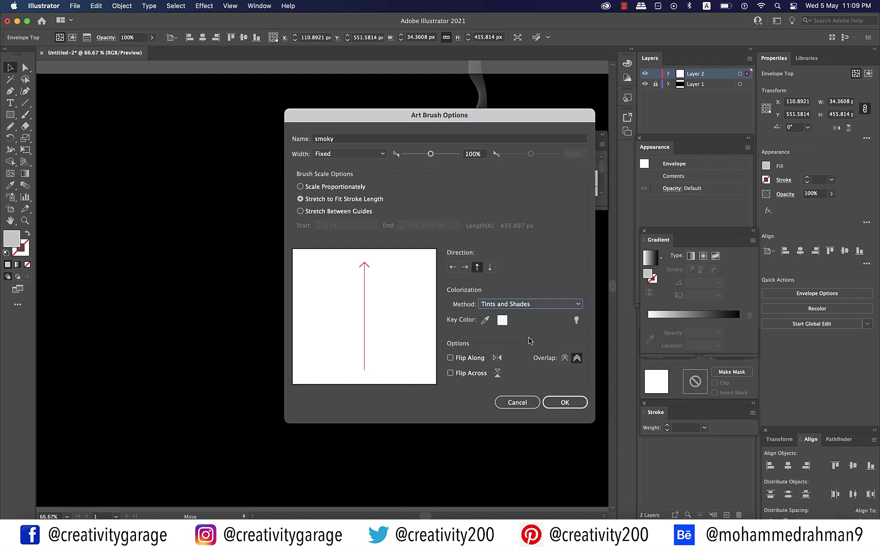
click(565, 402)
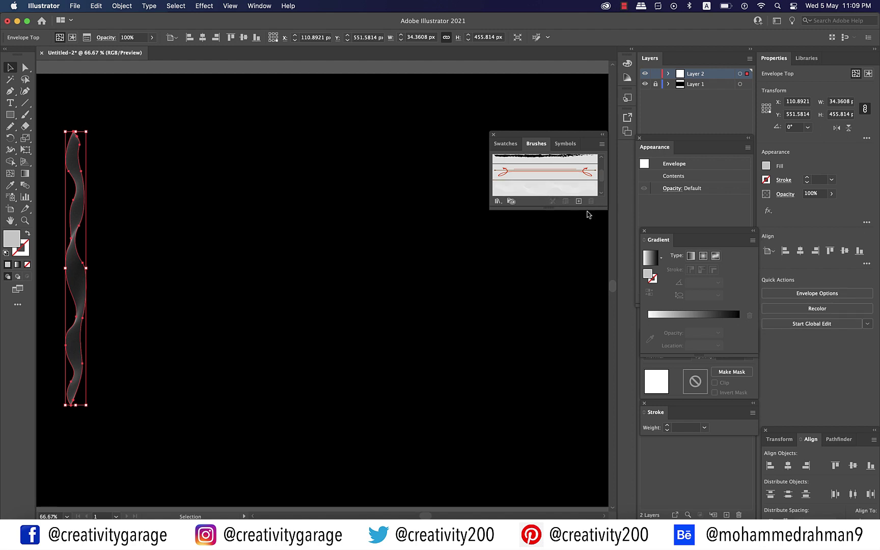
- Delete the smoke strip and set the Pencil tool's fidelity fully to Smooth
key(Delete)
mouse_move(10, 126)
mouse_down()
mouse_move(46, 127)
mouse_move(61, 138)
mouse_up()
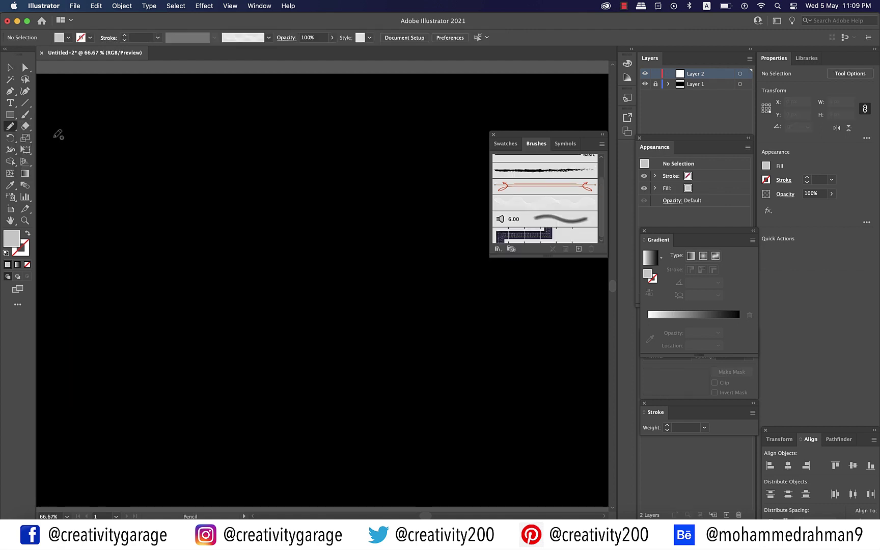
double_click(9, 127)
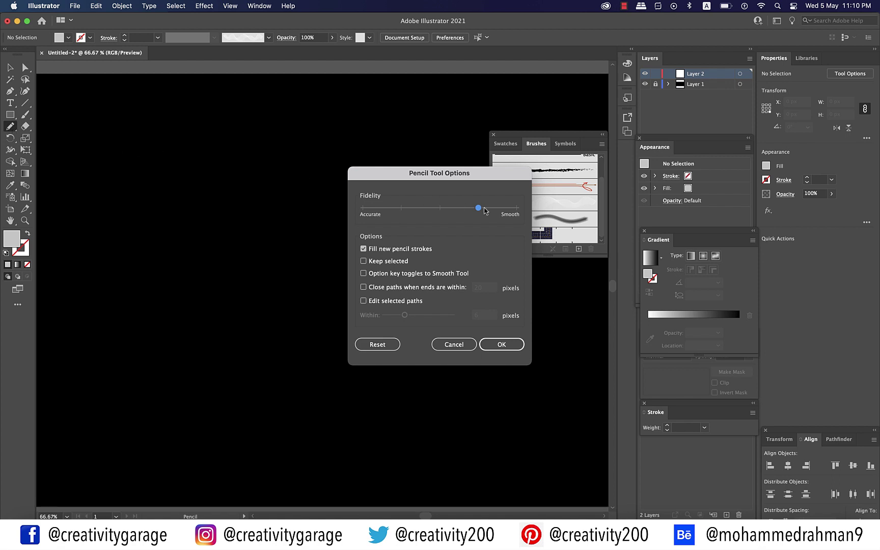
click(516, 208)
click(512, 347)
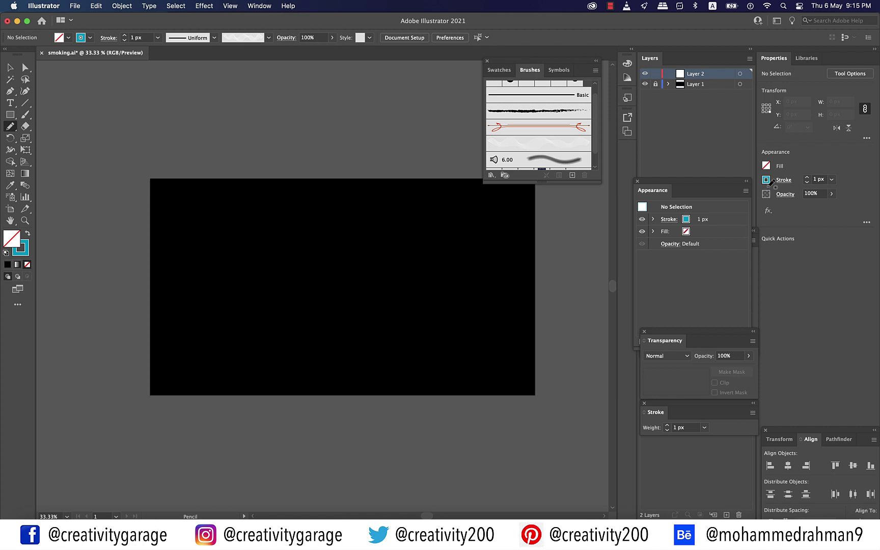
- With a 3 px stroke, pencil-write 'Smoking' and its looping underline in one stroke
click(832, 180)
click(845, 212)
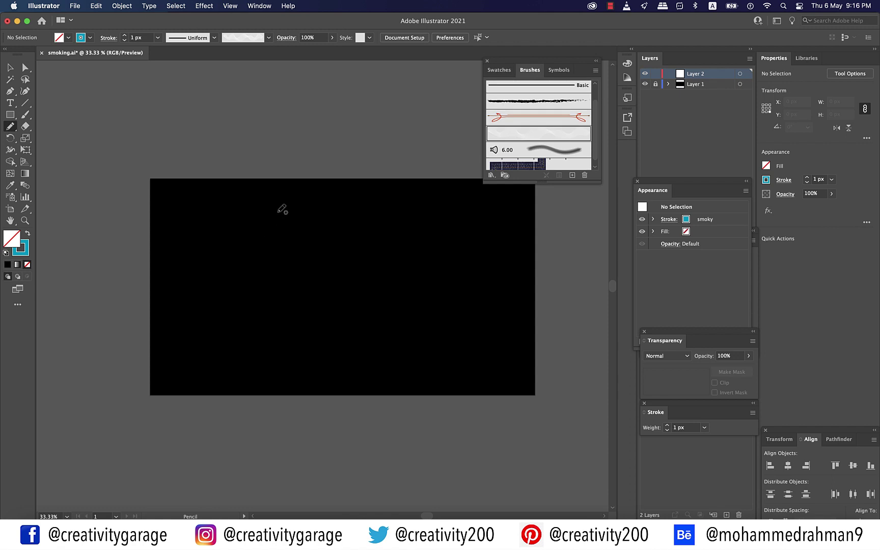
mouse_move(278, 211)
mouse_down()
mouse_move(245, 248)
mouse_move(246, 278)
mouse_move(196, 274)
mouse_move(198, 259)
mouse_move(215, 257)
mouse_move(246, 276)
mouse_move(268, 262)
mouse_move(264, 280)
mouse_move(286, 265)
mouse_up()
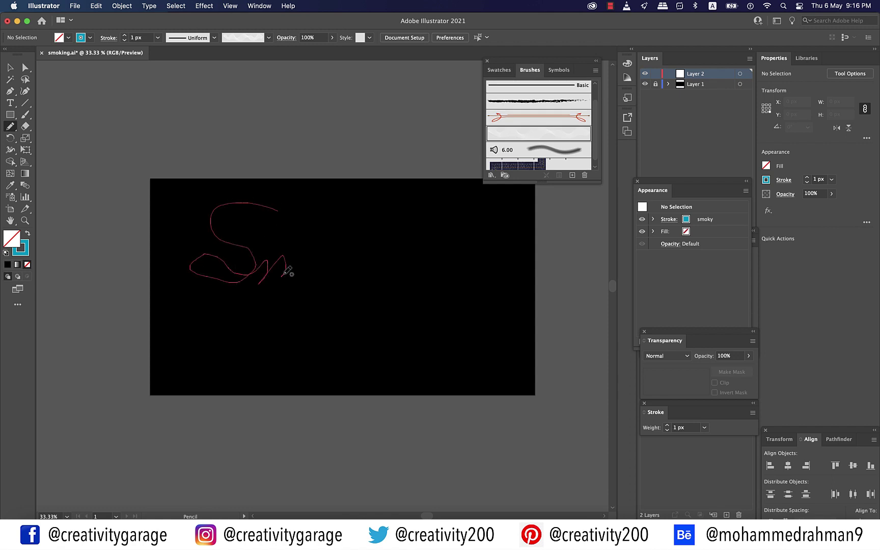
mouse_move(289, 269)
mouse_down()
mouse_move(306, 256)
mouse_move(301, 285)
mouse_move(337, 251)
mouse_move(346, 263)
mouse_move(335, 260)
mouse_move(328, 280)
mouse_move(362, 279)
mouse_move(347, 257)
mouse_move(341, 272)
mouse_move(384, 220)
mouse_move(361, 288)
mouse_move(394, 241)
mouse_move(383, 272)
mouse_move(366, 265)
mouse_move(377, 288)
mouse_move(399, 269)
mouse_move(396, 281)
mouse_move(428, 266)
mouse_move(422, 288)
mouse_move(448, 257)
mouse_move(452, 287)
mouse_move(492, 262)
mouse_move(471, 275)
mouse_move(475, 295)
mouse_move(497, 268)
mouse_move(480, 340)
mouse_move(469, 348)
mouse_move(470, 326)
mouse_move(508, 283)
mouse_move(481, 233)
mouse_move(428, 206)
mouse_move(367, 198)
mouse_move(325, 209)
mouse_move(500, 228)
mouse_move(514, 285)
mouse_move(509, 346)
mouse_move(452, 365)
mouse_move(306, 308)
mouse_move(215, 319)
mouse_move(218, 351)
mouse_move(283, 357)
mouse_move(475, 322)
mouse_up()
- Apply the smoky brush to the Smoking lettering path and deselect to preview it
key(v)
scroll(567, 132, down, 1)
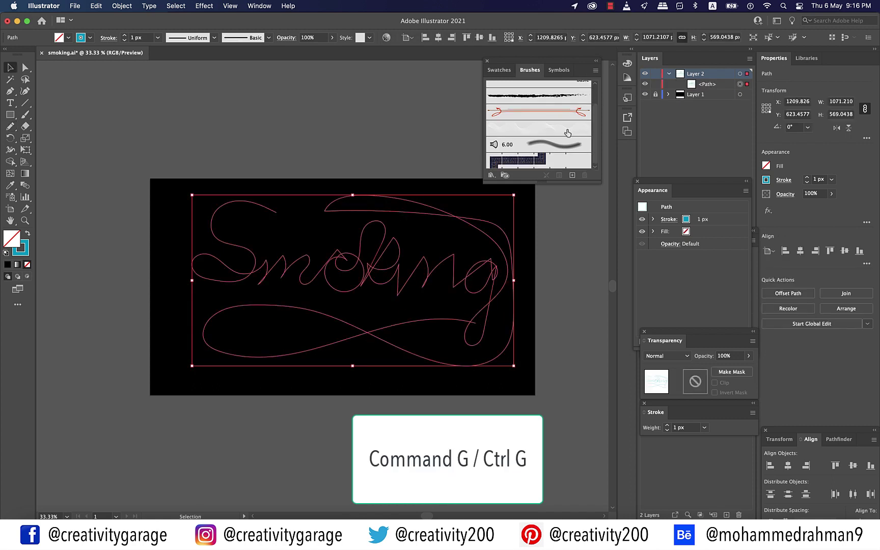
mouse_move(566, 133)
mouse_down()
mouse_move(528, 133)
mouse_move(449, 281)
mouse_up()
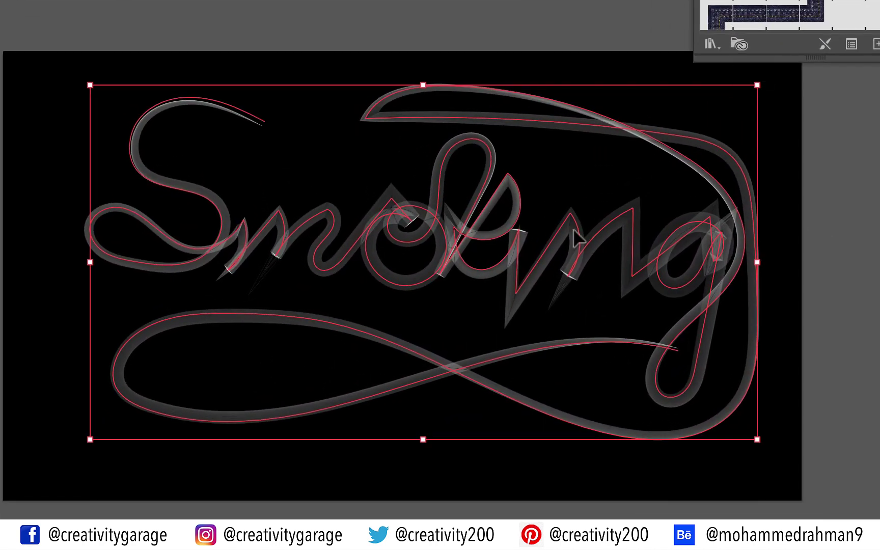
key(ctrl+shift+a)
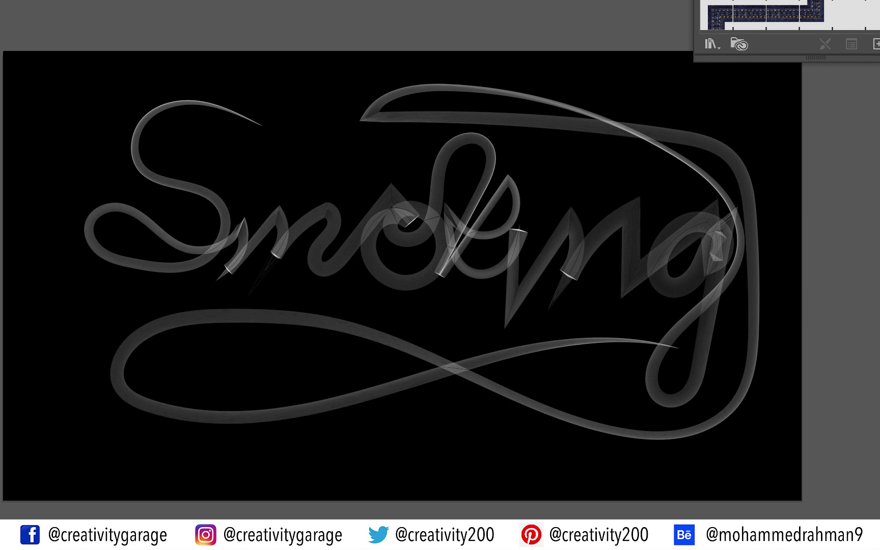
- Move all the artwork slightly down and to the left
key(ctrl+a)
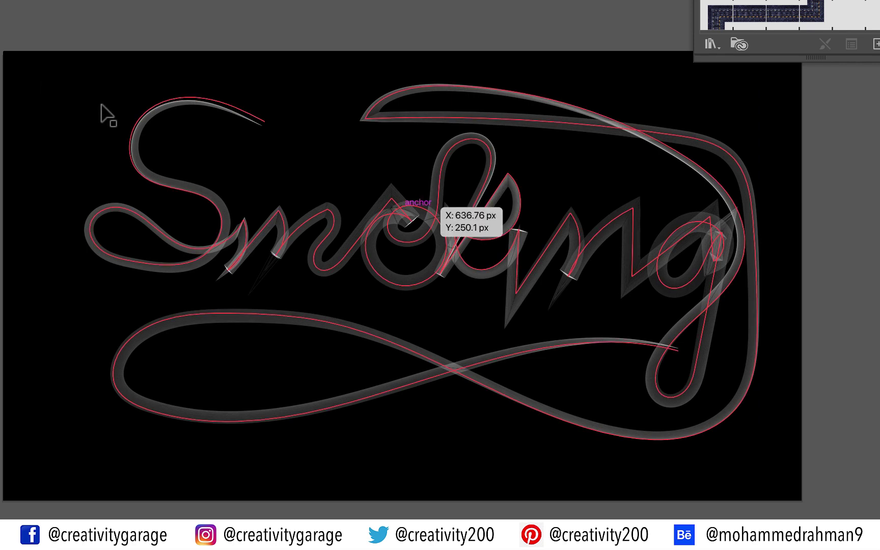
drag(441, 254, 428, 264)
key(ctrl+shift+a)
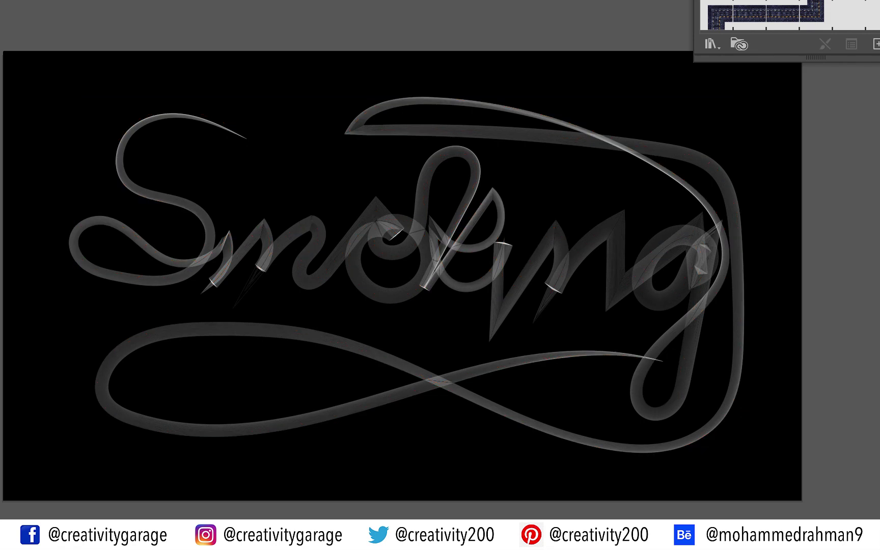
key(ctrl+a)
key(ctrl+shift+a)
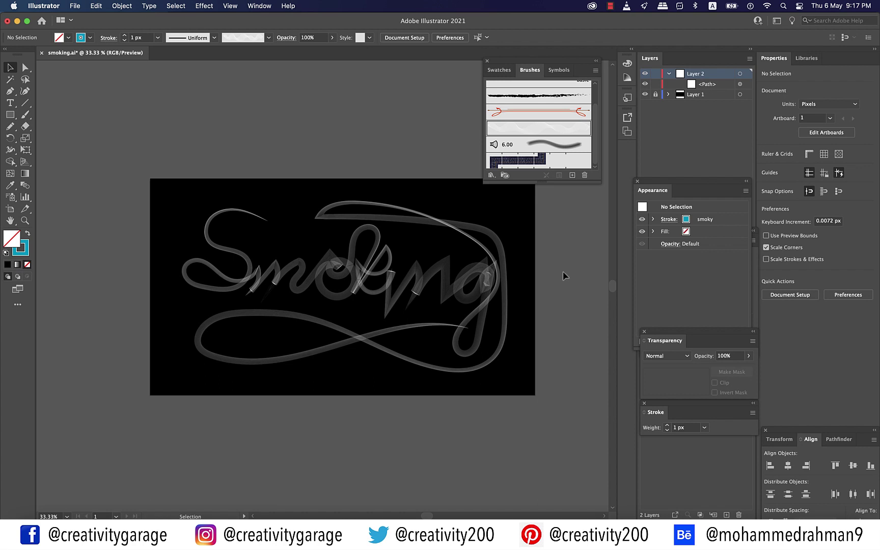
scroll(563, 271, right, 3)
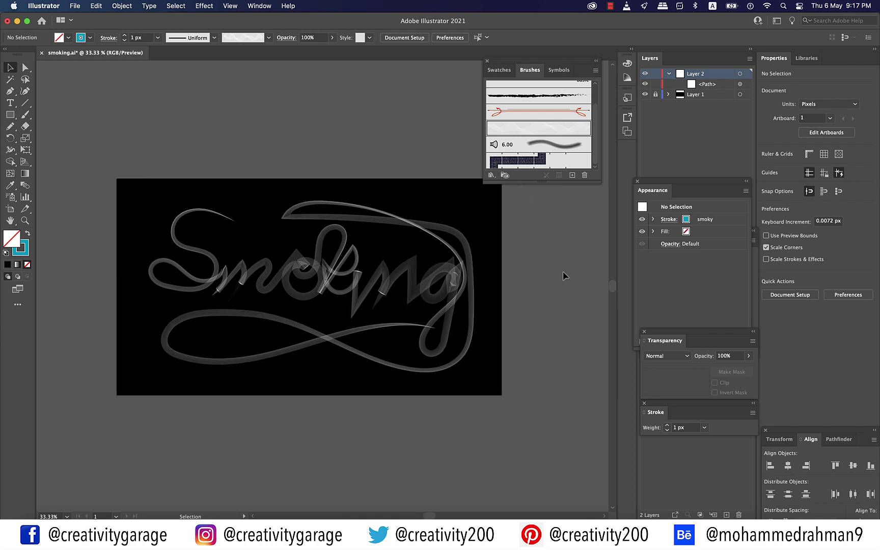